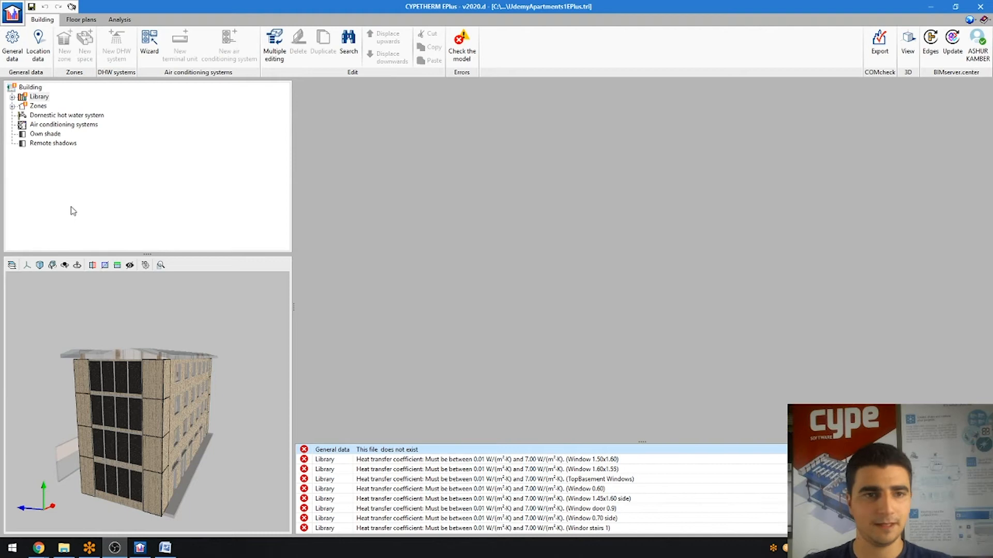
Open the ground floor plan and inspect the zone containing Bedroom 1.2 and its classification options without changing them.
click(81, 20)
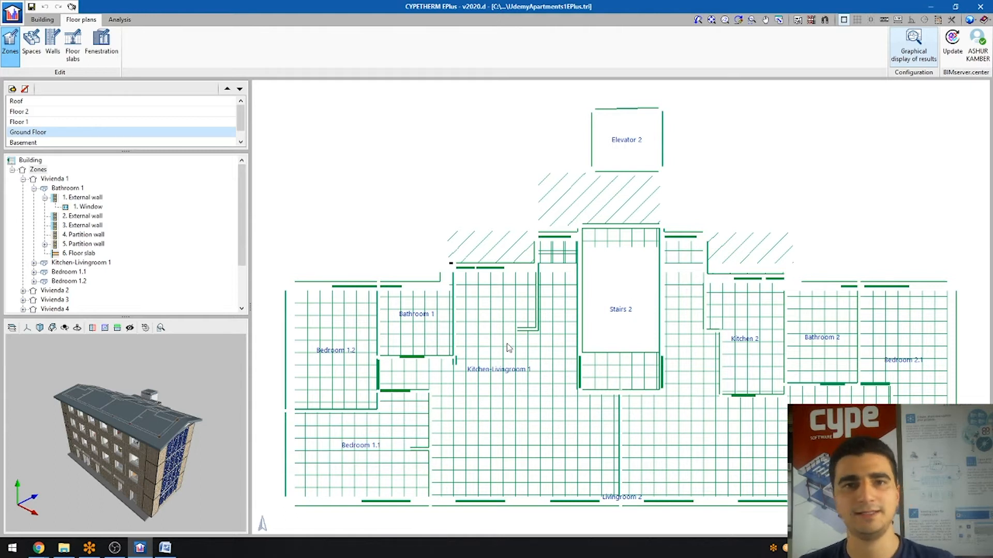
click(335, 351)
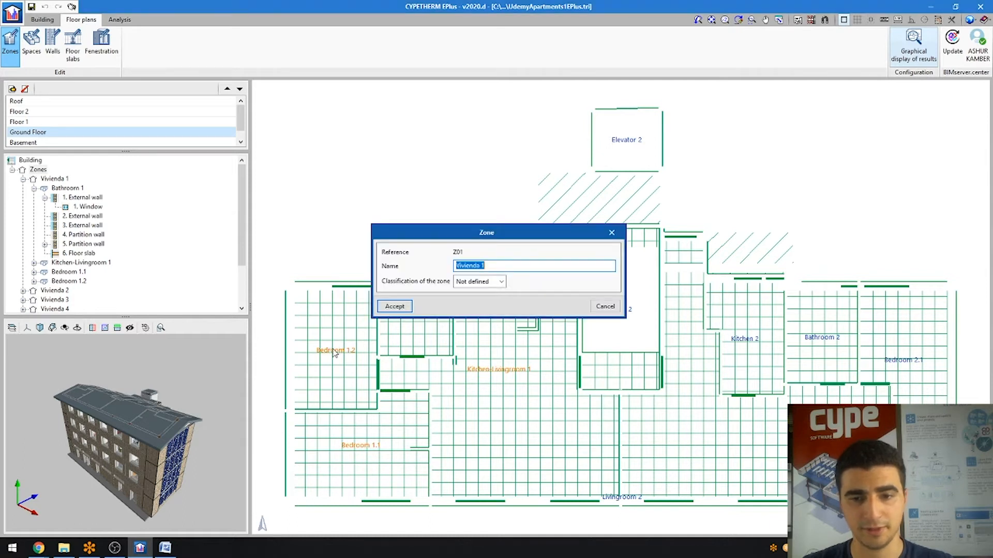
drag(487, 235, 680, 118)
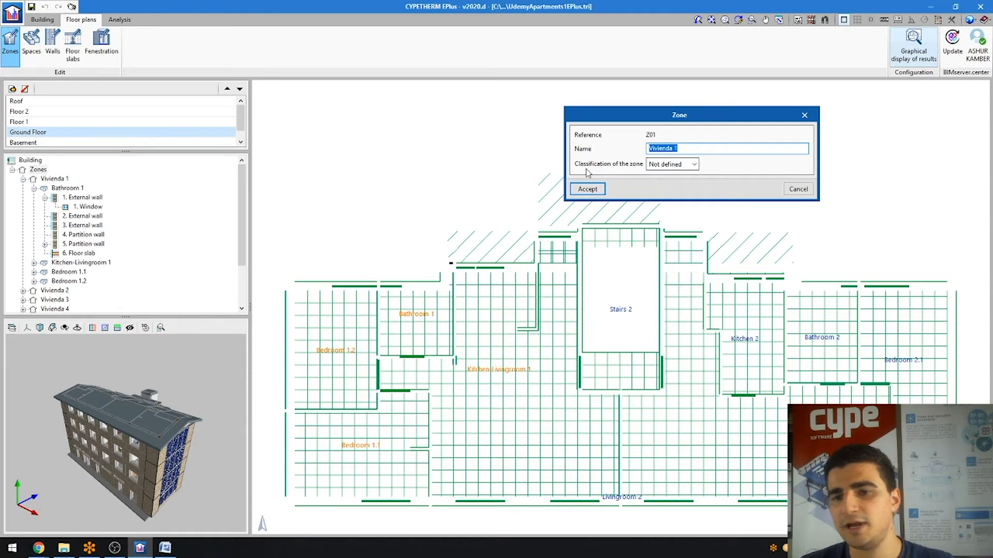
click(660, 165)
click(660, 167)
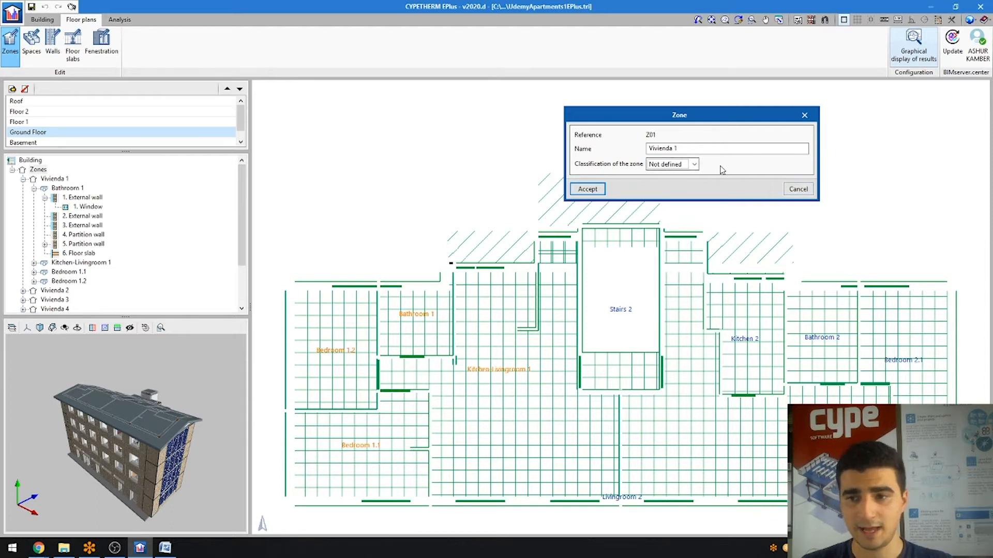
click(792, 191)
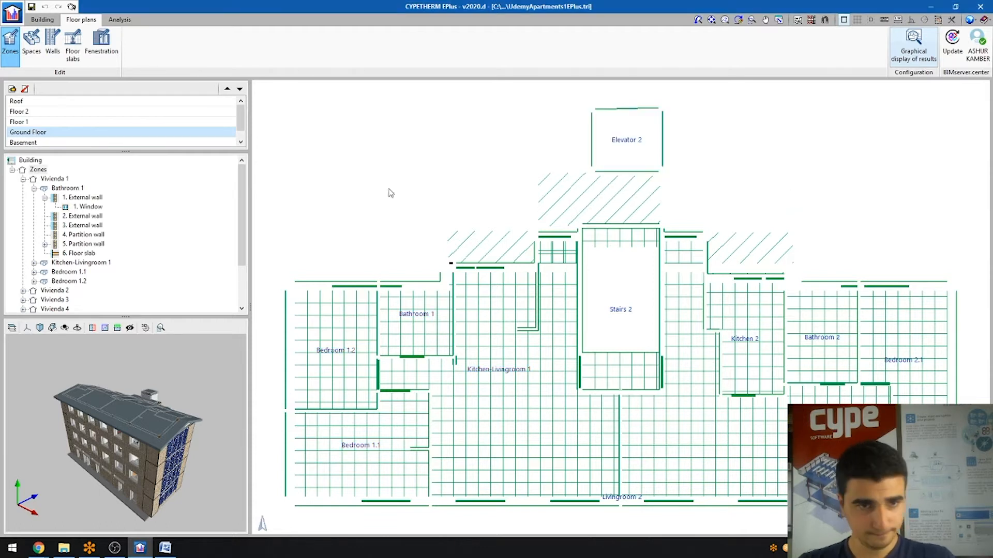
Open the Bedroom 1.2 space for editing and review its library types, keeping 1: Bedroom.
click(36, 54)
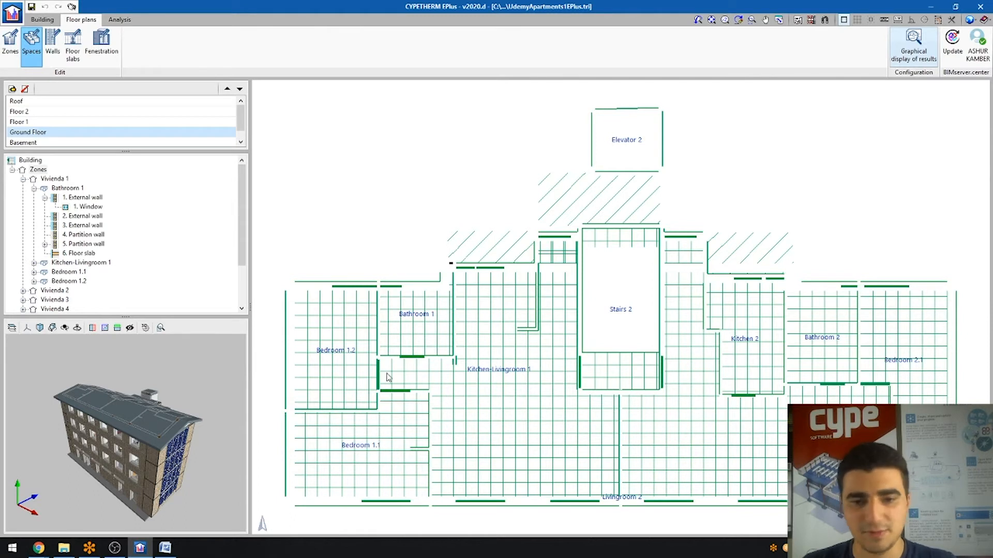
click(338, 354)
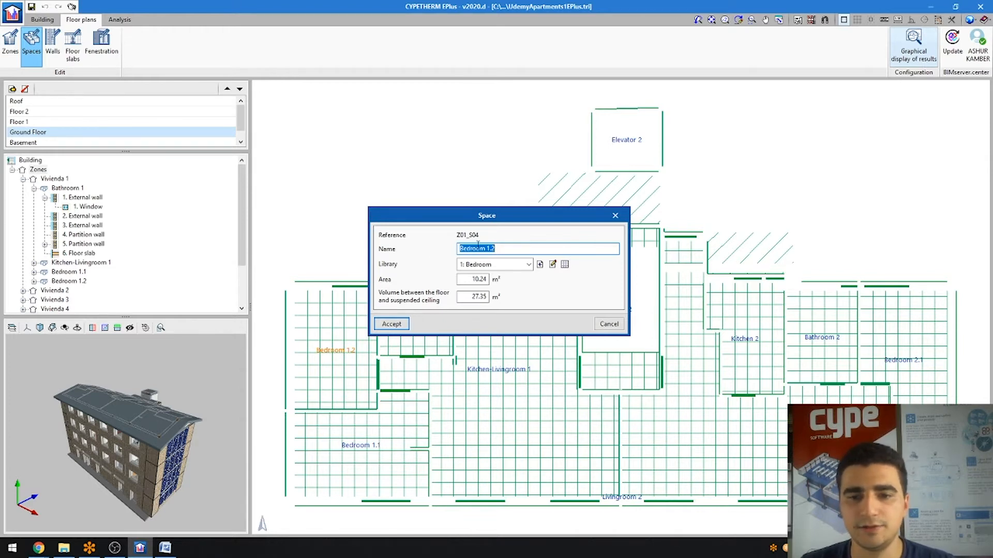
click(505, 267)
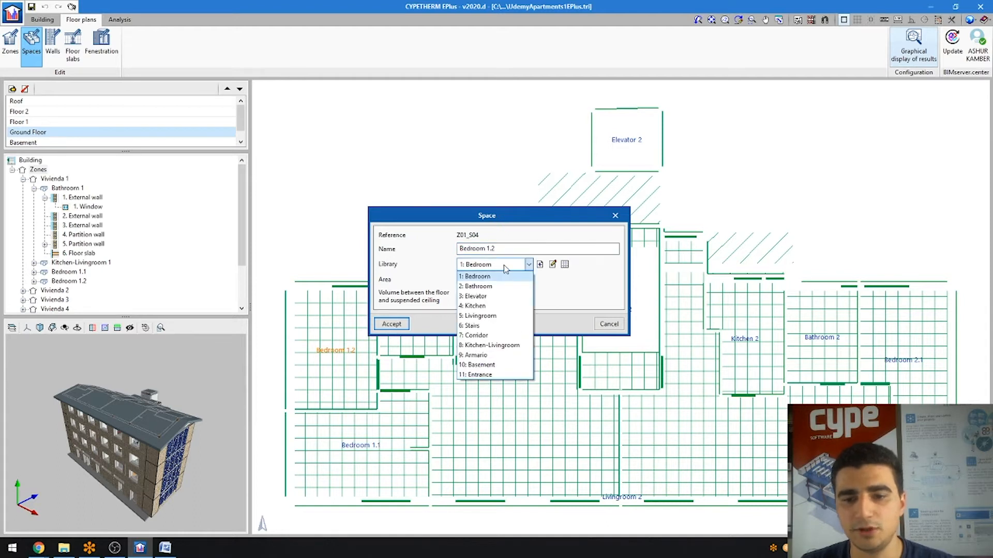
click(504, 276)
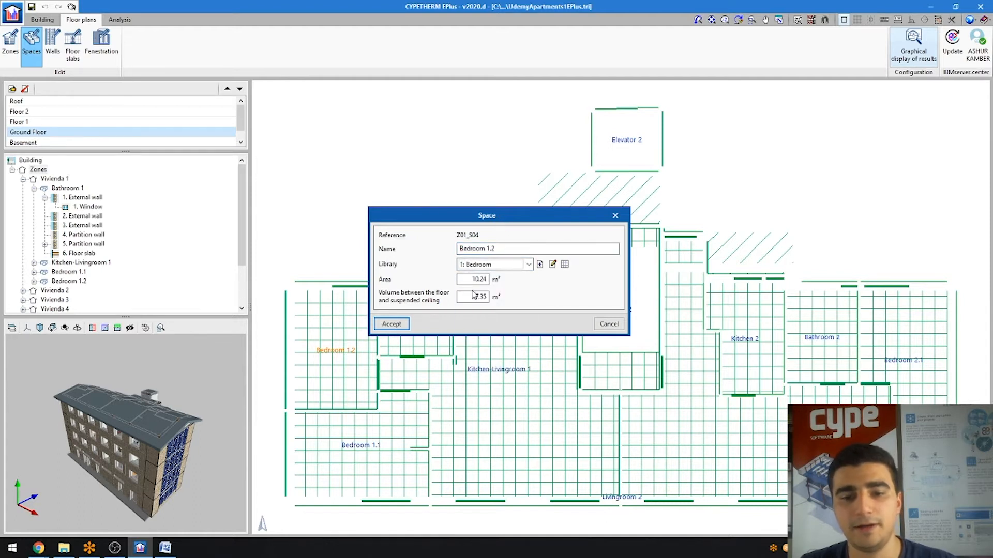
Open the Bedroom space type and compare its occupancy options, leaving it as Not defined.
click(553, 265)
drag(753, 224, 636, 128)
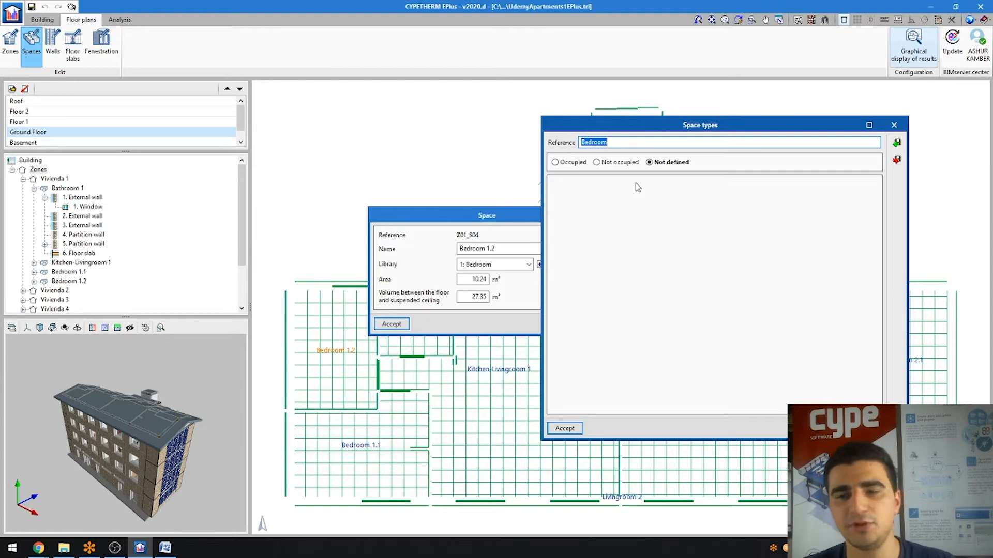
click(585, 162)
click(599, 163)
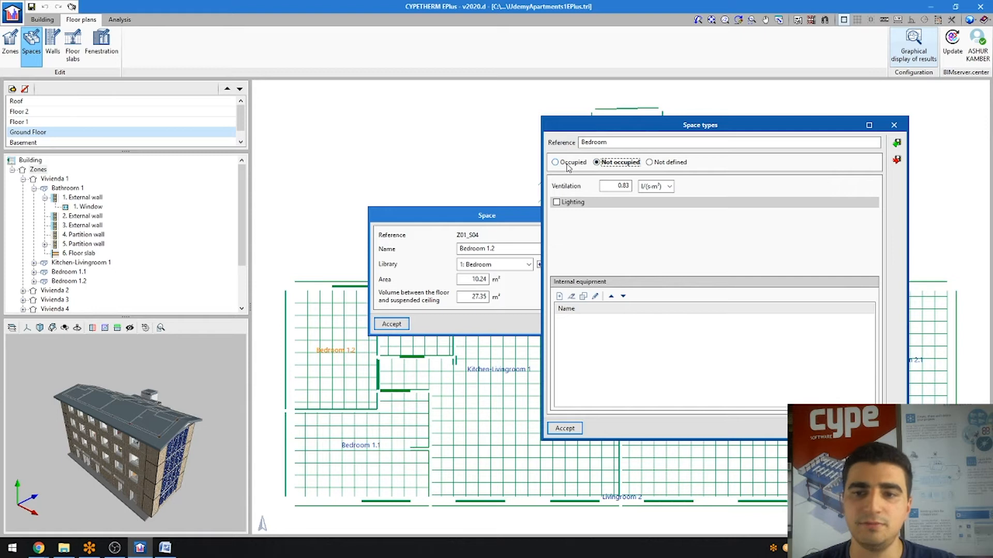
click(655, 163)
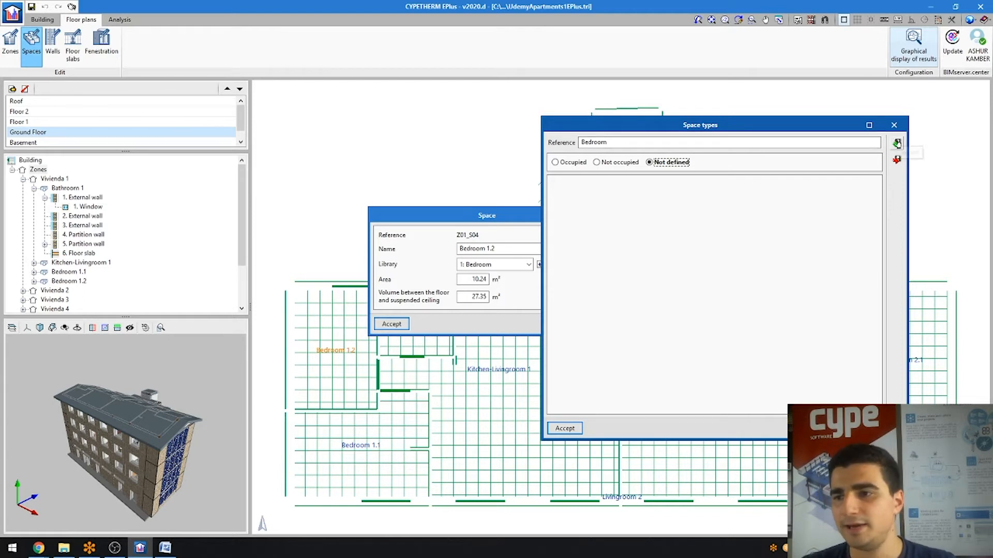
Examine the export and import options for the Bedroom space type, cancelling both.
drag(827, 128, 654, 123)
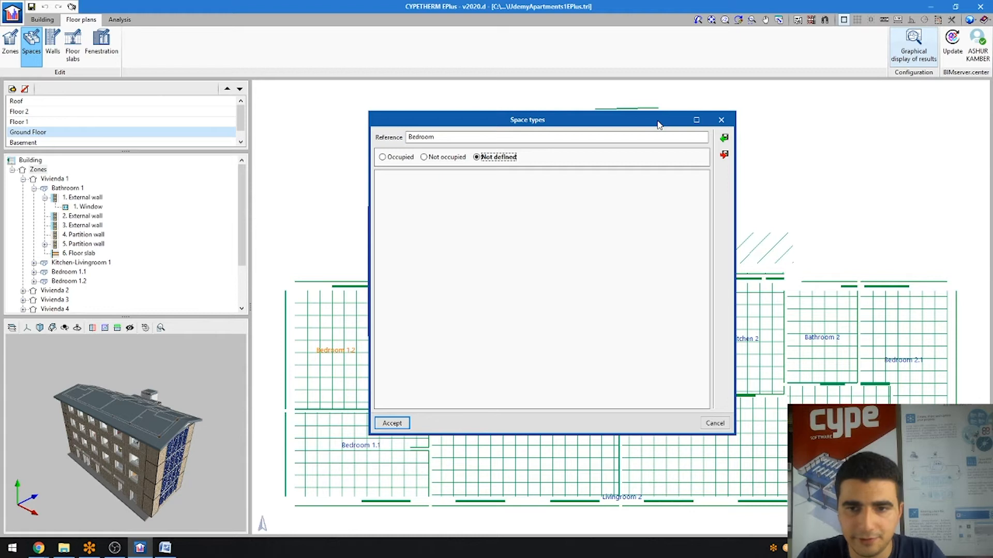
click(724, 156)
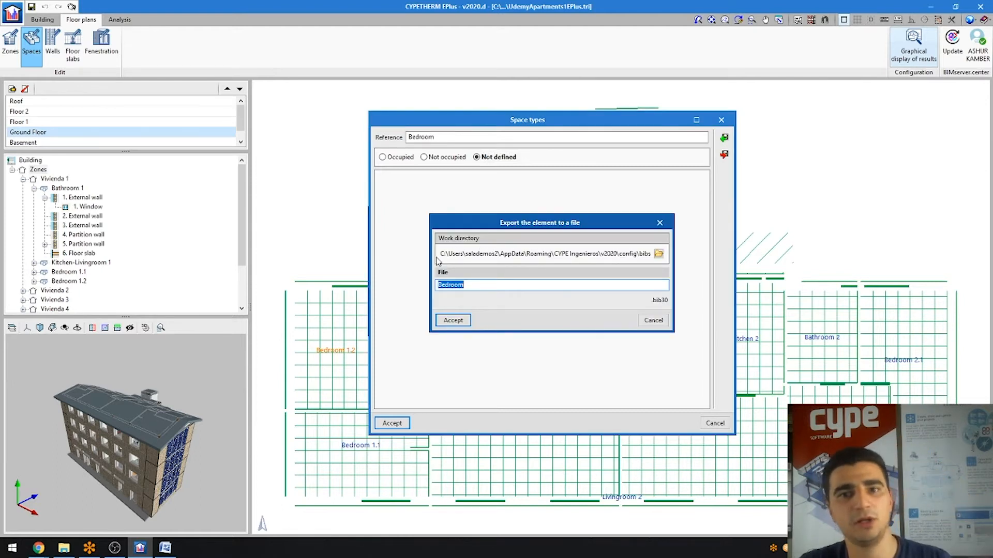
click(660, 223)
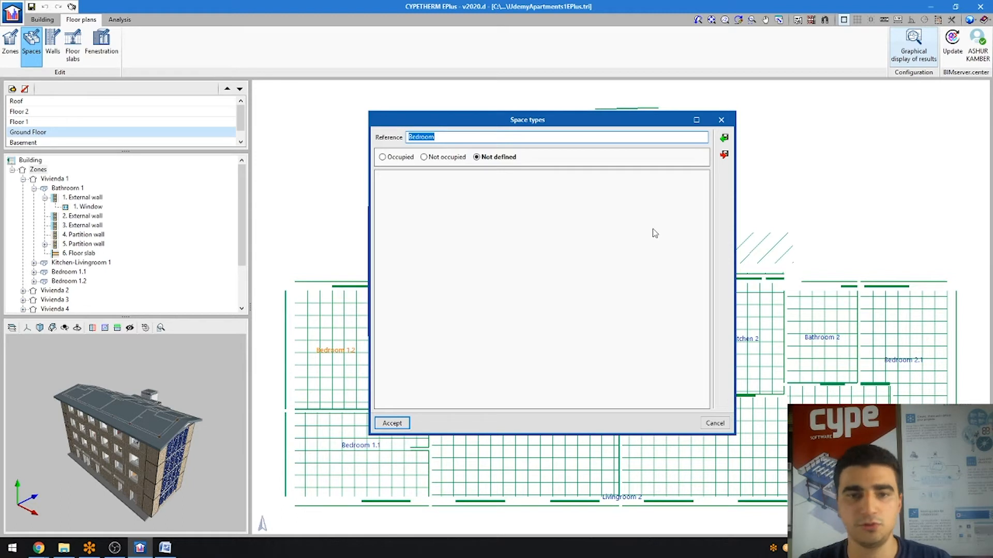
click(724, 137)
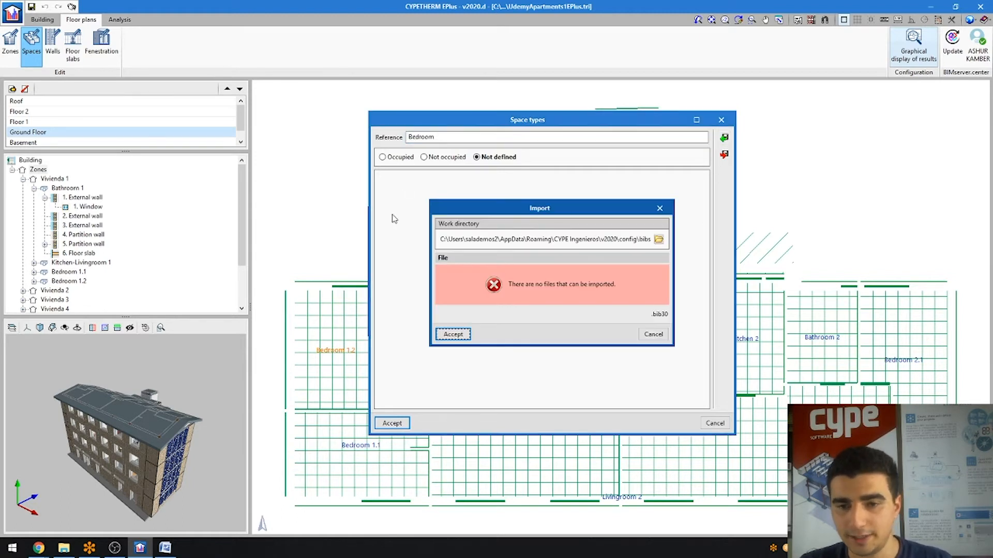
click(663, 336)
Try the Bedroom space type as Occupied with scheduled ventilation, and discard the edits to the type and space.
click(447, 158)
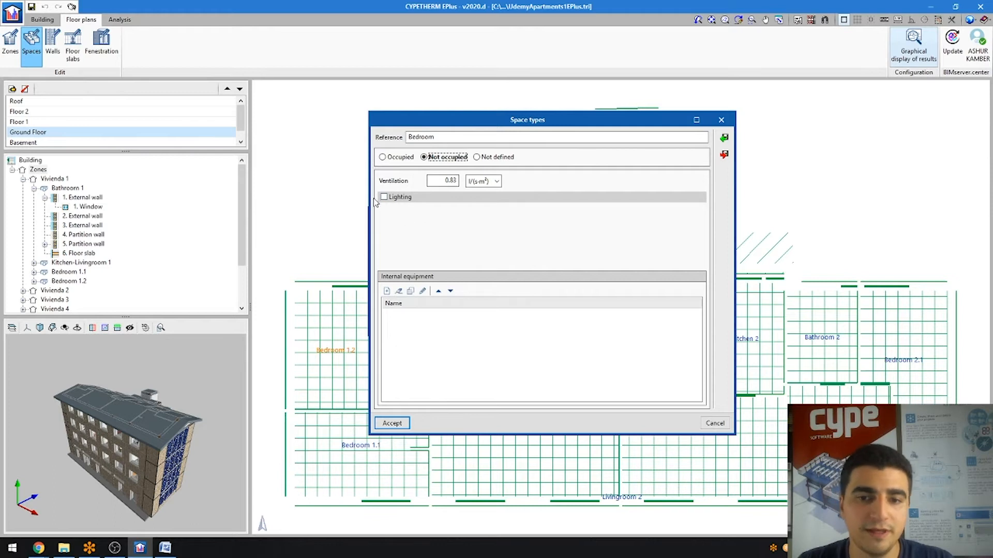
click(400, 158)
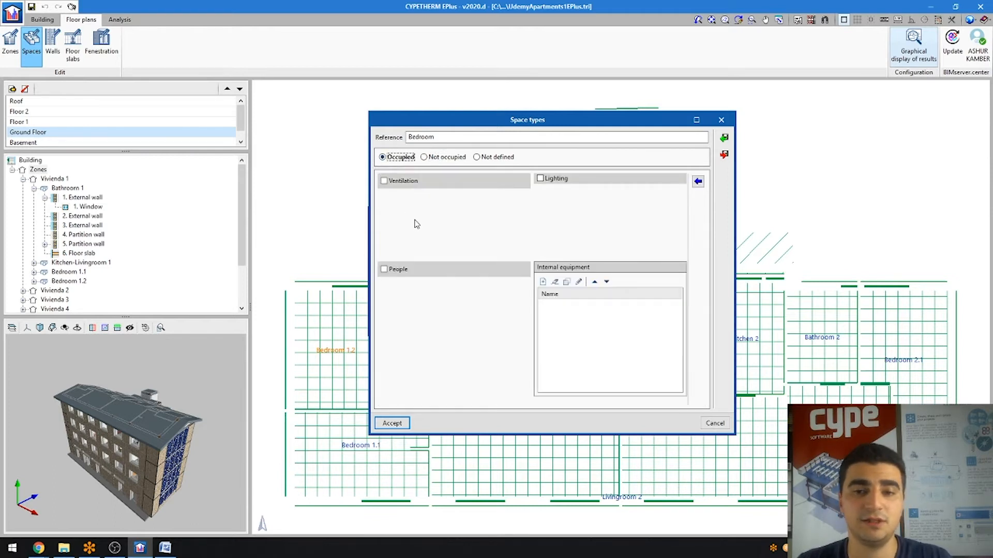
click(401, 181)
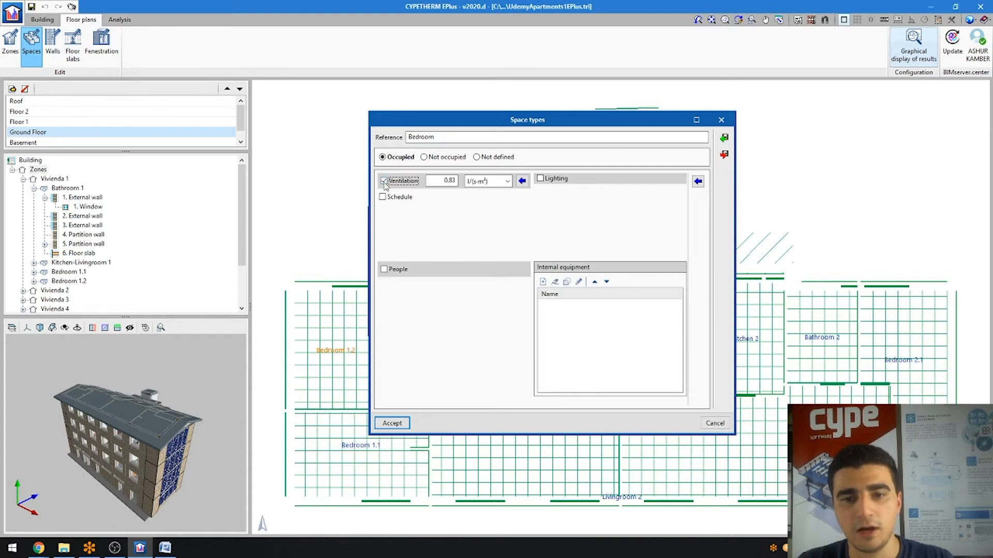
click(399, 197)
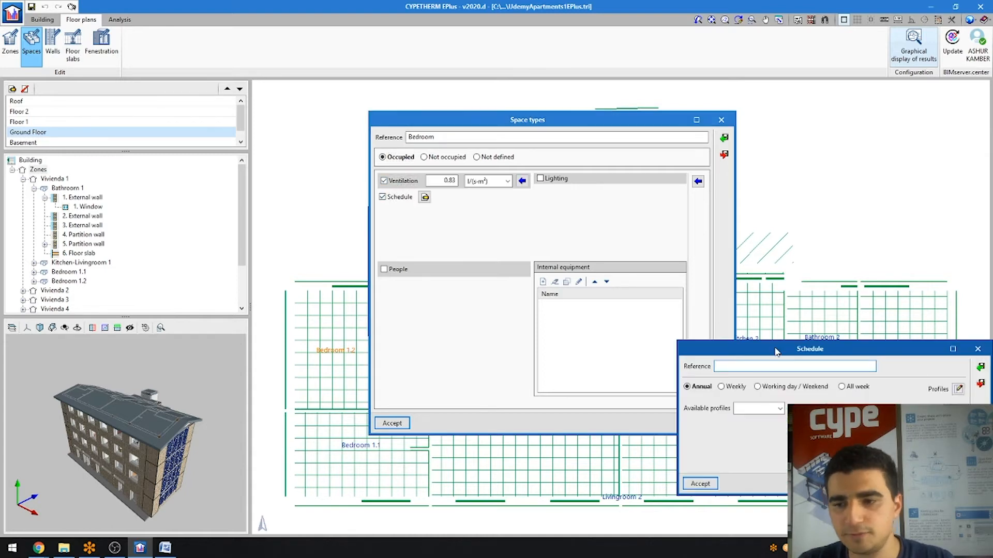
drag(775, 350, 479, 301)
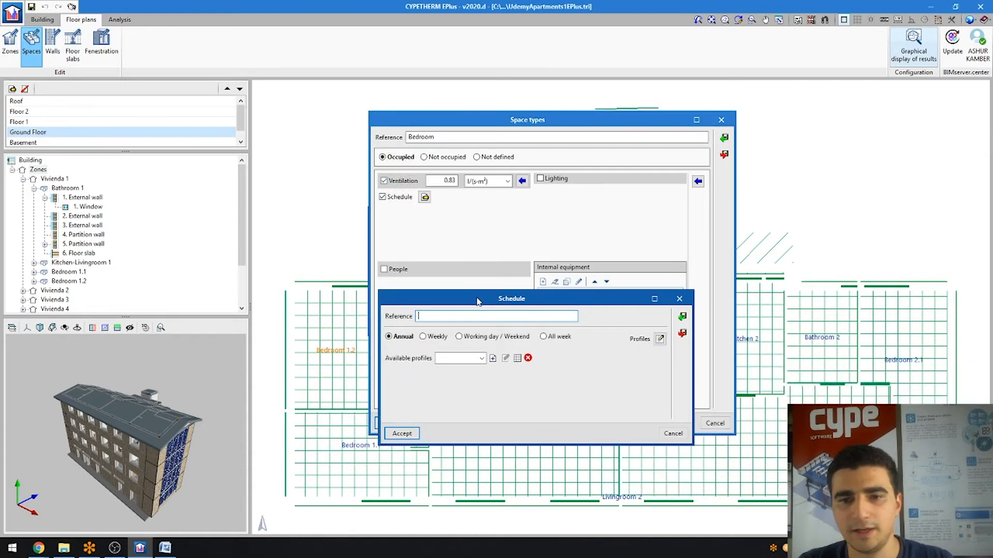
click(680, 299)
click(384, 180)
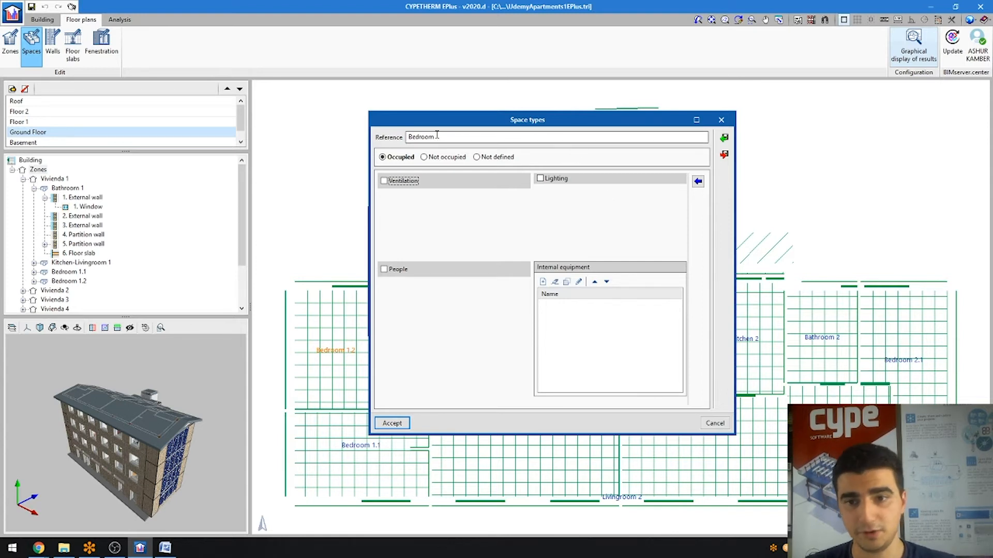
click(729, 123)
click(600, 325)
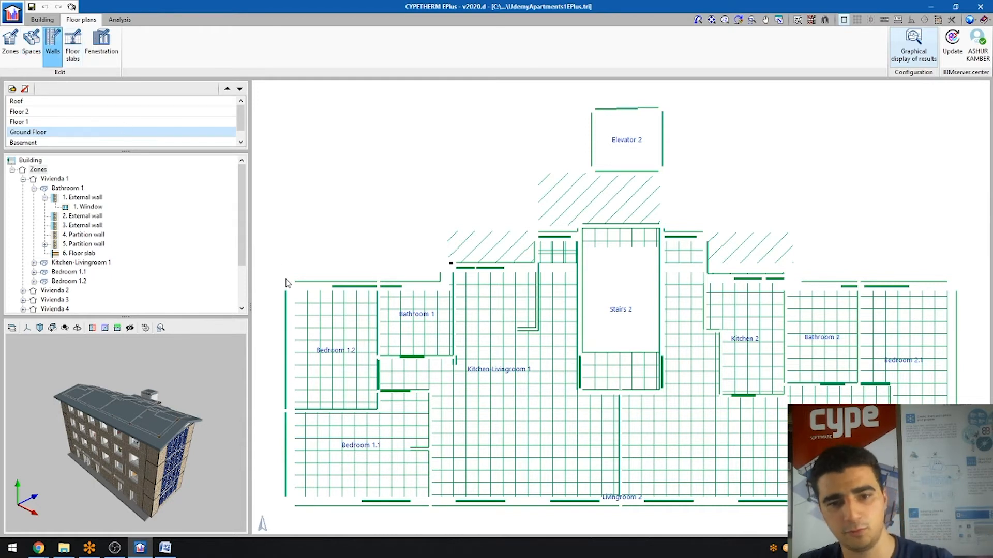
Inspect the properties of Bedroom 1.2's external wall and the roof slab by Kitchen-Livingroom 1, and switch to fenestration editing.
click(313, 282)
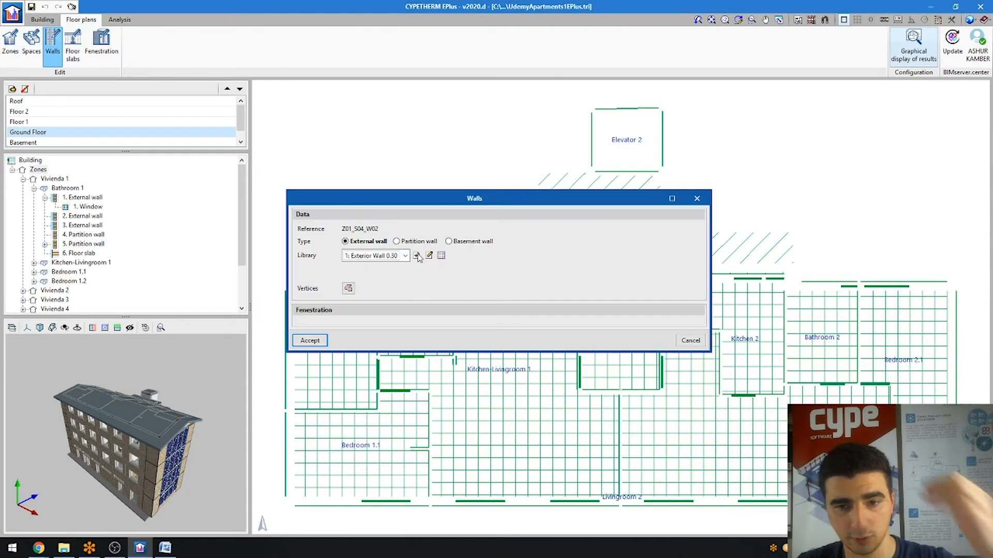
click(702, 341)
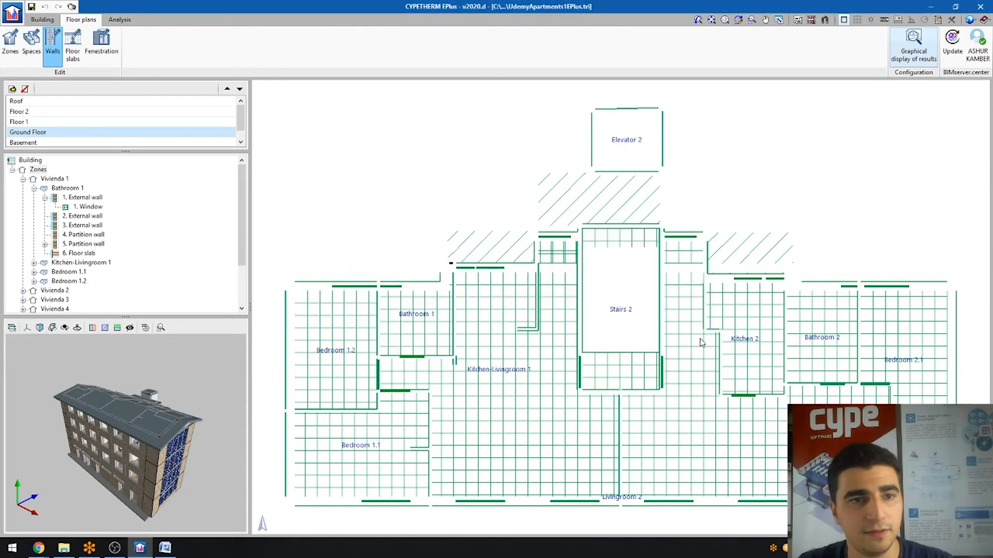
click(73, 45)
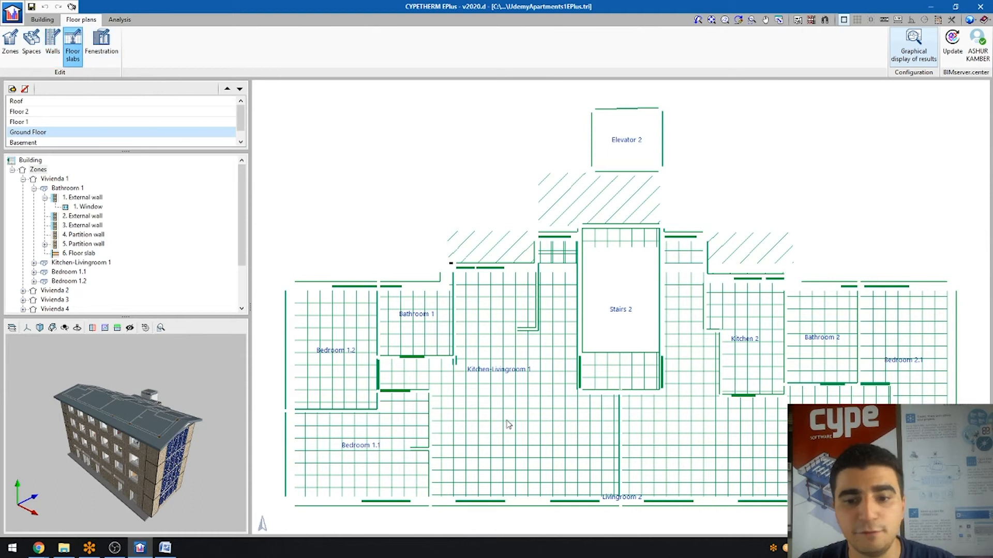
click(501, 258)
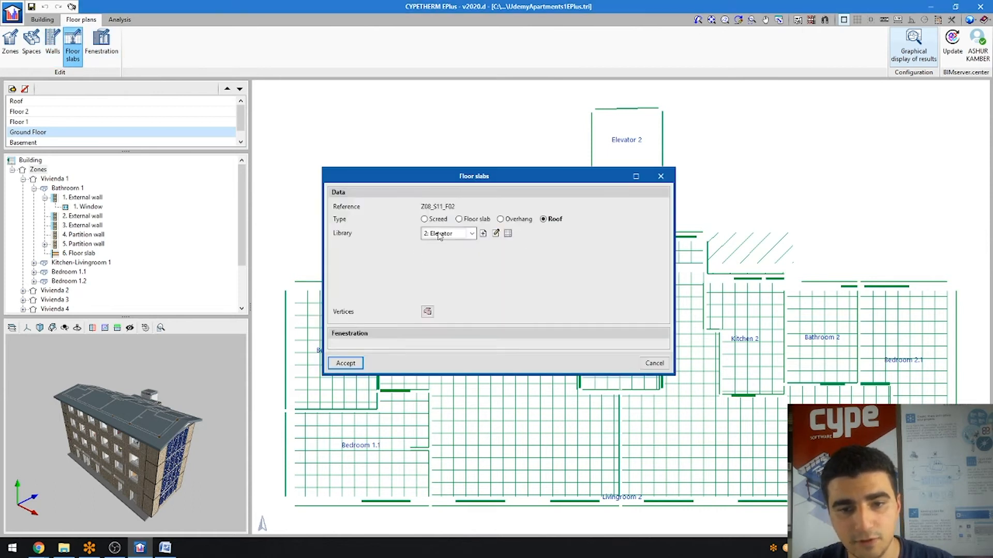
click(662, 177)
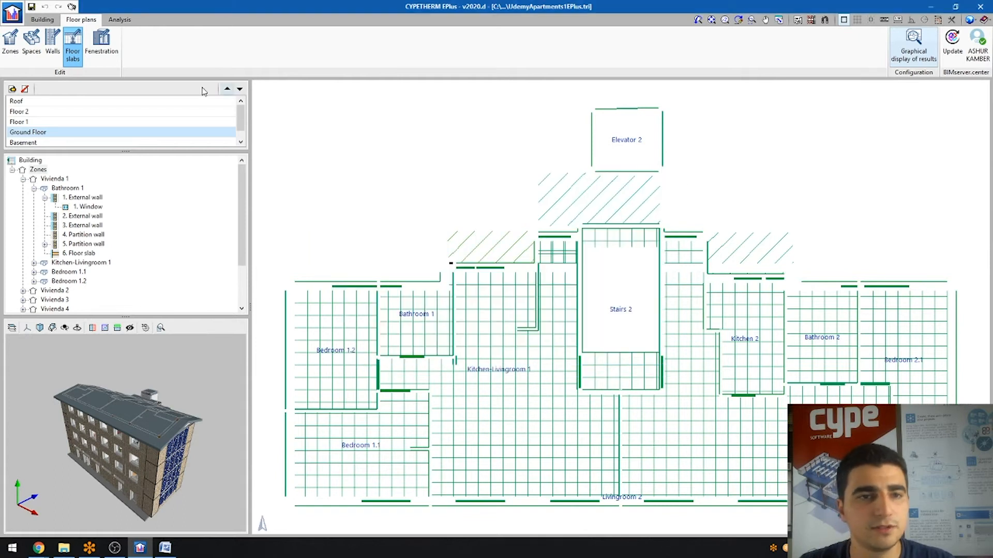
click(103, 44)
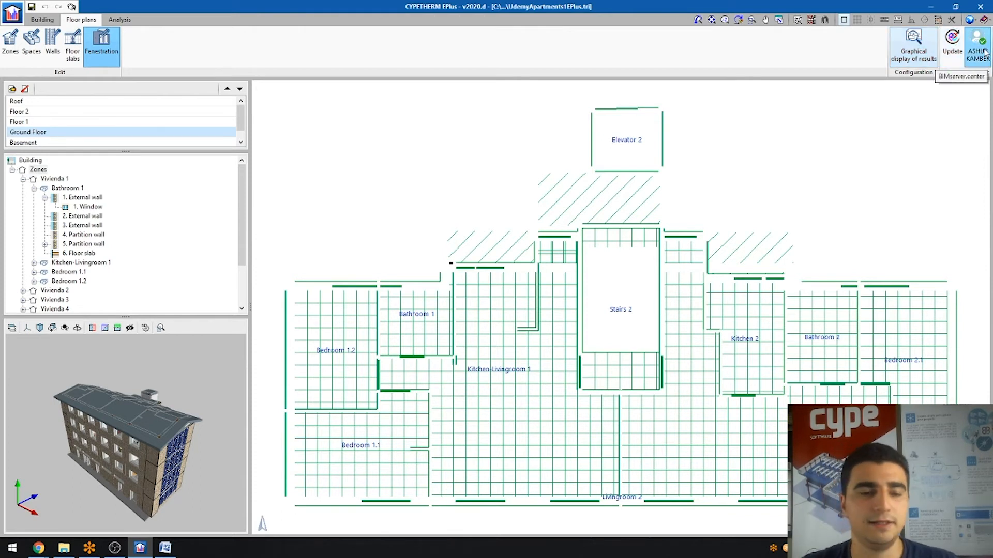
Highlight the Vivienda 1 zone in the 3D model and collapse its Bathroom 1 elements in the building tree.
click(12, 170)
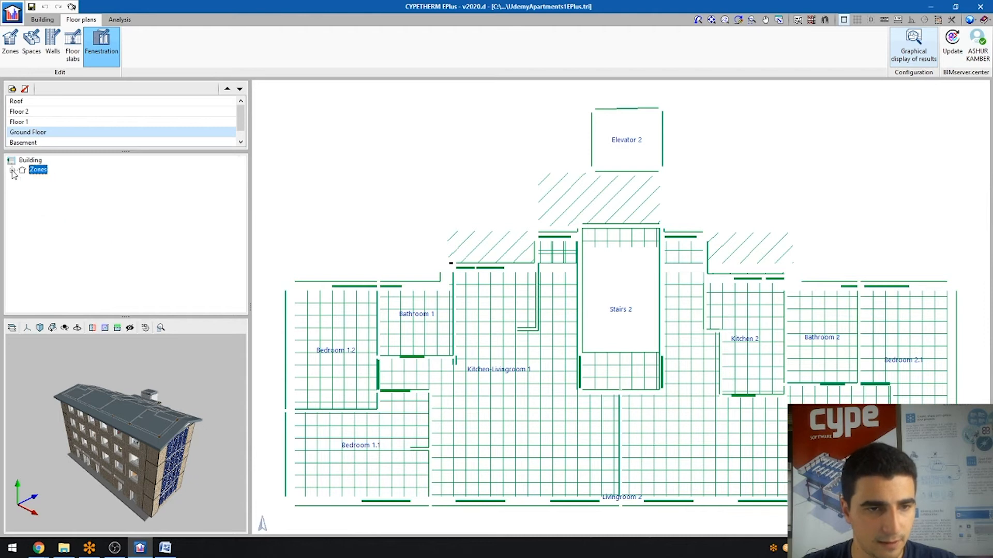
click(13, 170)
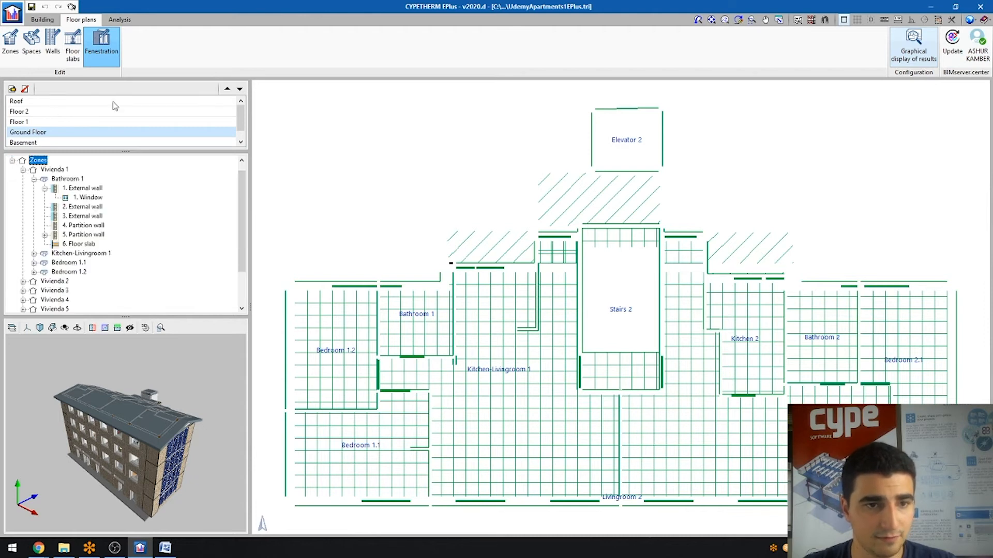
click(54, 170)
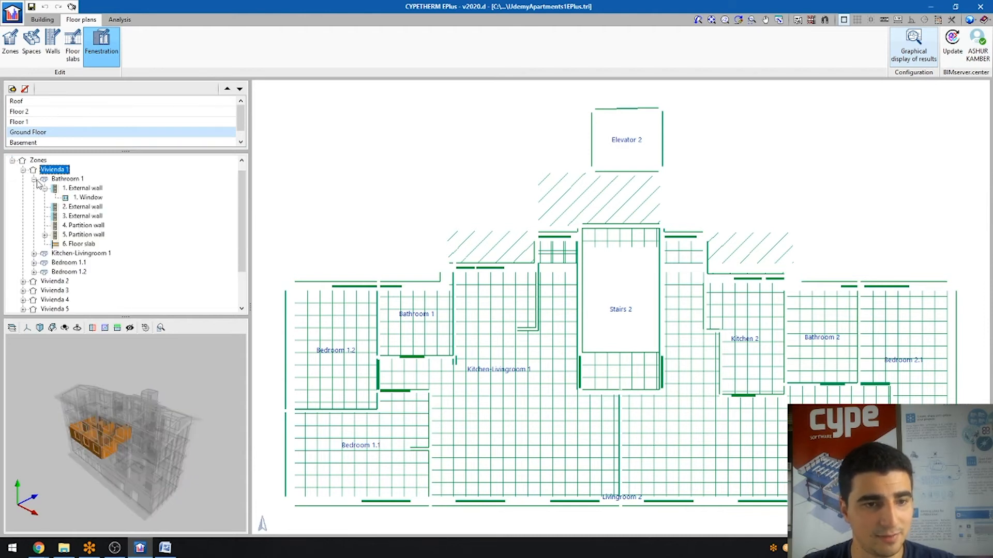
click(34, 179)
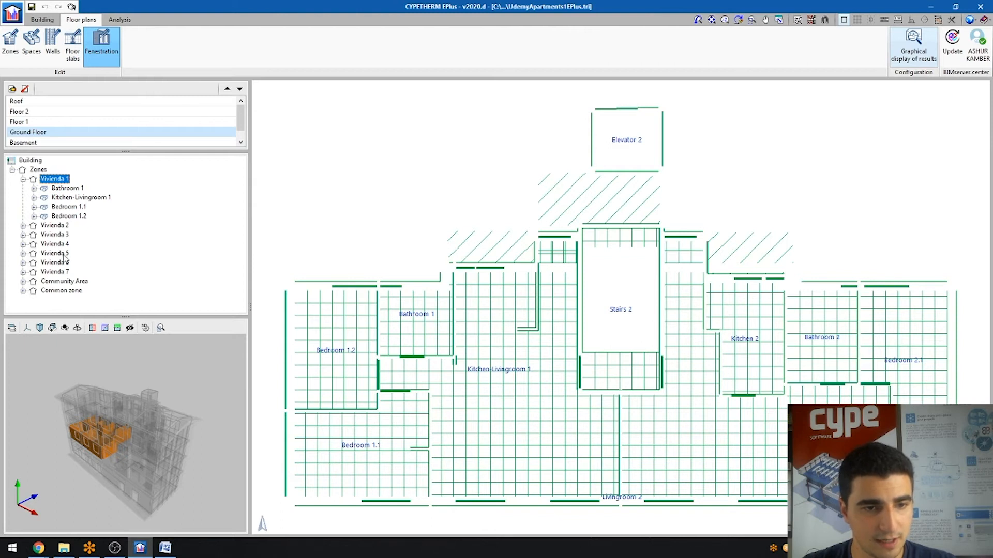
Highlight the zones Vivienda 2 through Vivienda 5 one by one to examine their locations in the 3D model.
drag(111, 397, 75, 400)
click(55, 226)
click(60, 235)
click(60, 244)
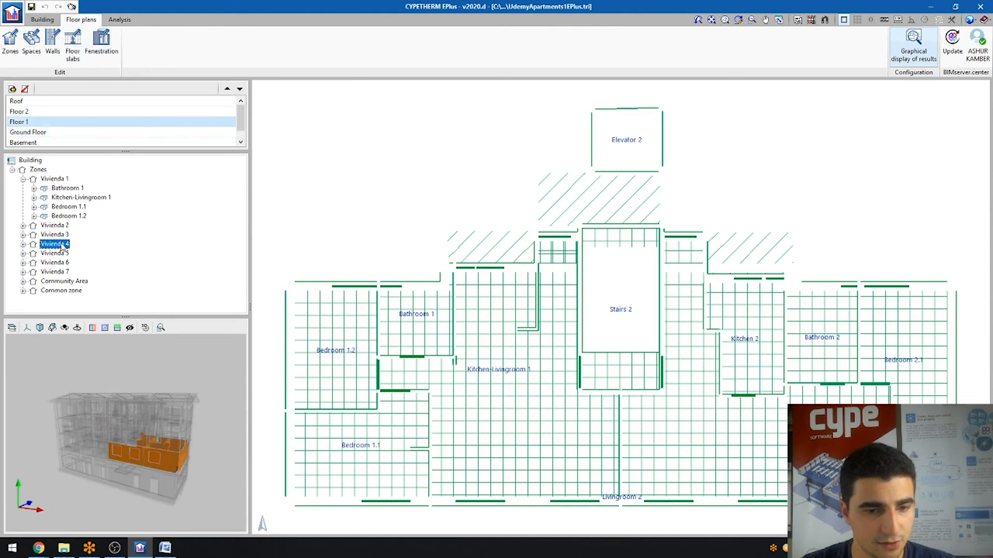
click(62, 251)
drag(99, 422, 89, 446)
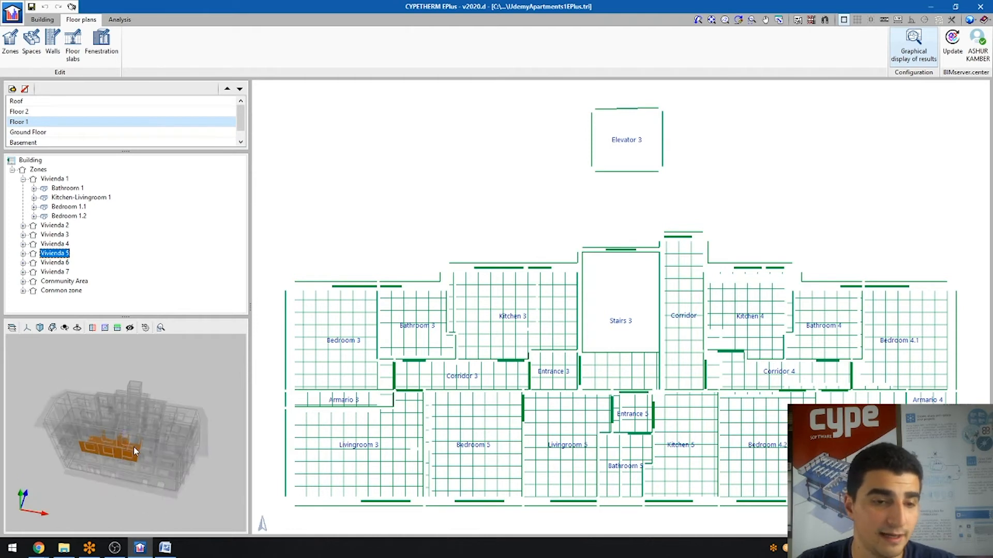
Highlight the Vivienda 4 zone, and locate Bathroom 3 of Vivienda 3 and its external wall's window on the floor plan.
click(54, 244)
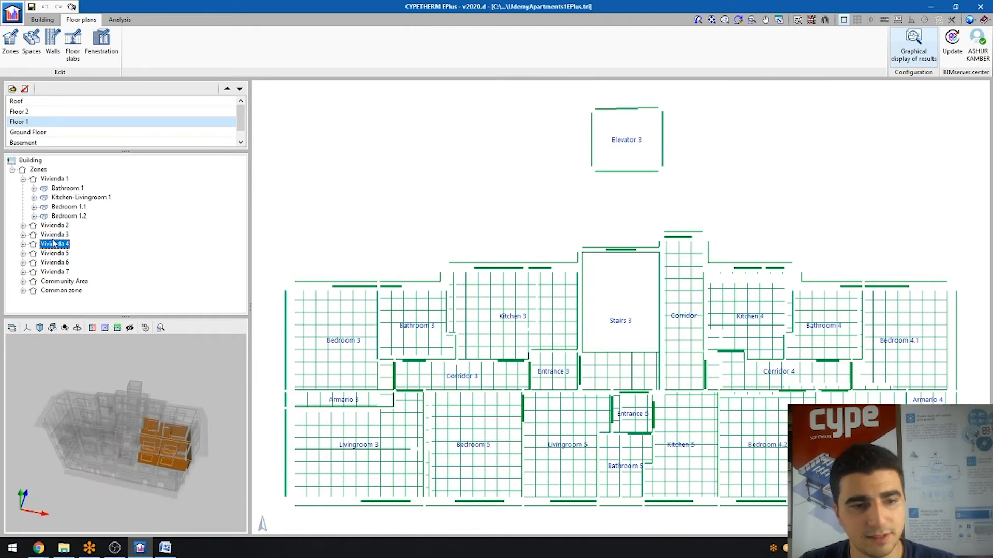
double_click(56, 236)
double_click(66, 244)
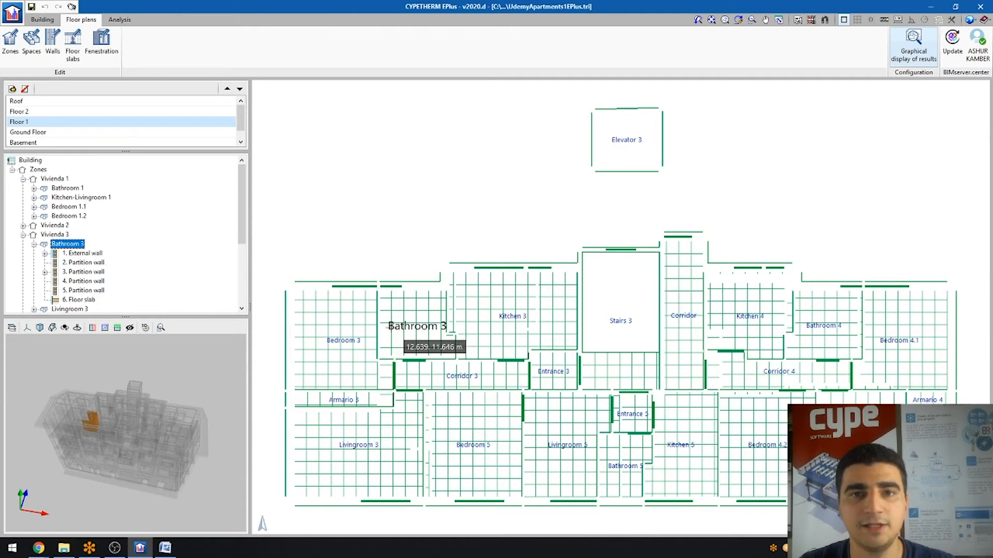
click(102, 253)
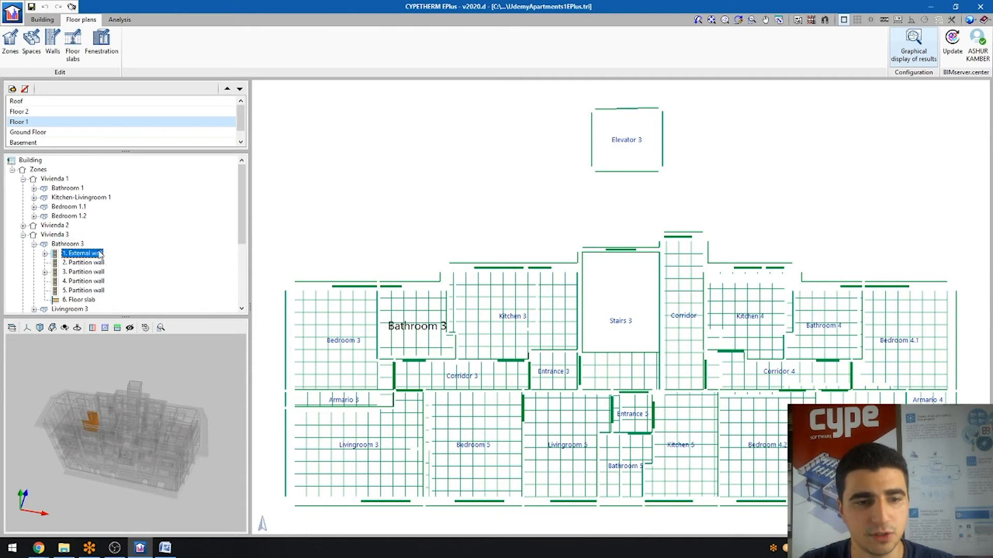
click(44, 254)
click(88, 262)
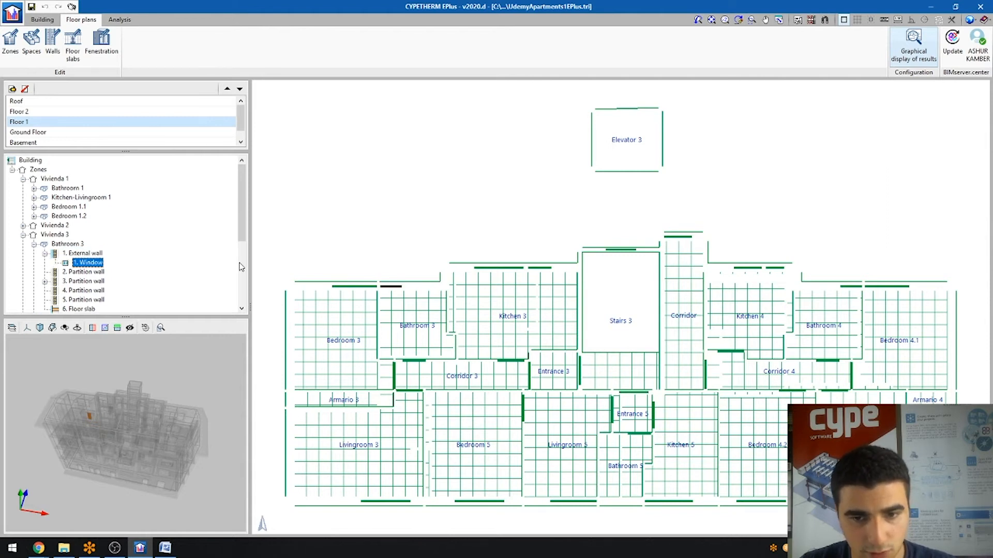
scroll(385, 285, up, 3)
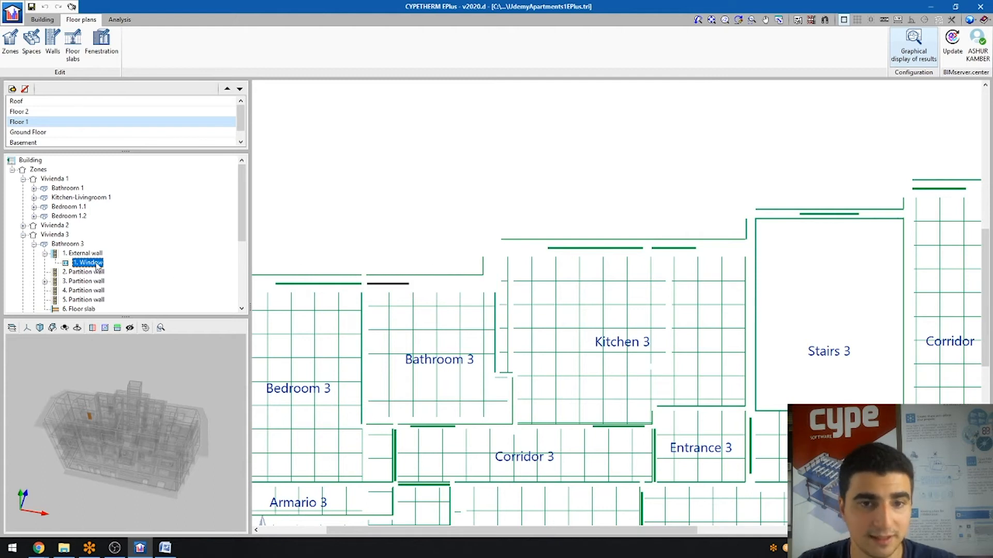
click(45, 254)
click(34, 244)
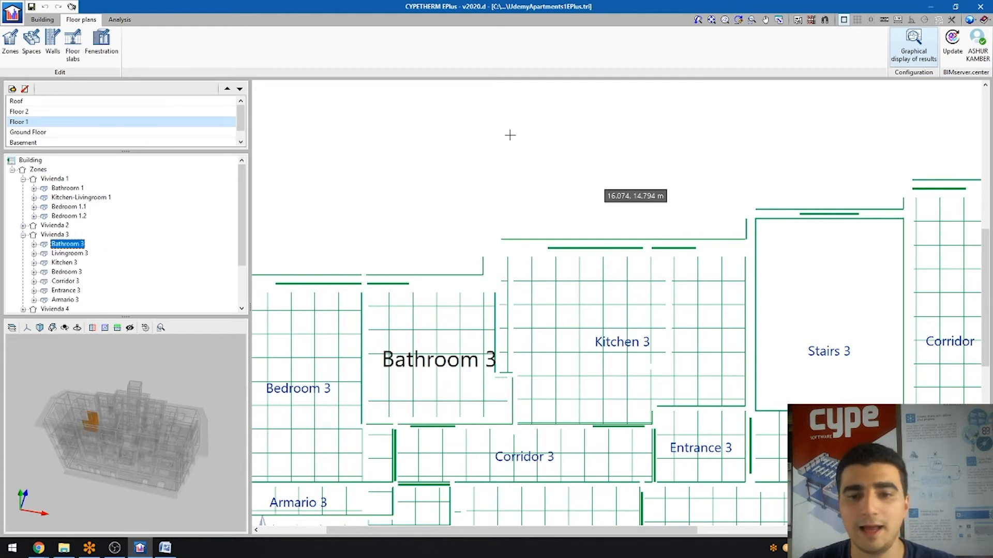
Examine Bathroom 3, its external wall and that wall's window up close in the 3D model.
drag(107, 423, 150, 441)
scroll(151, 442, up, 6)
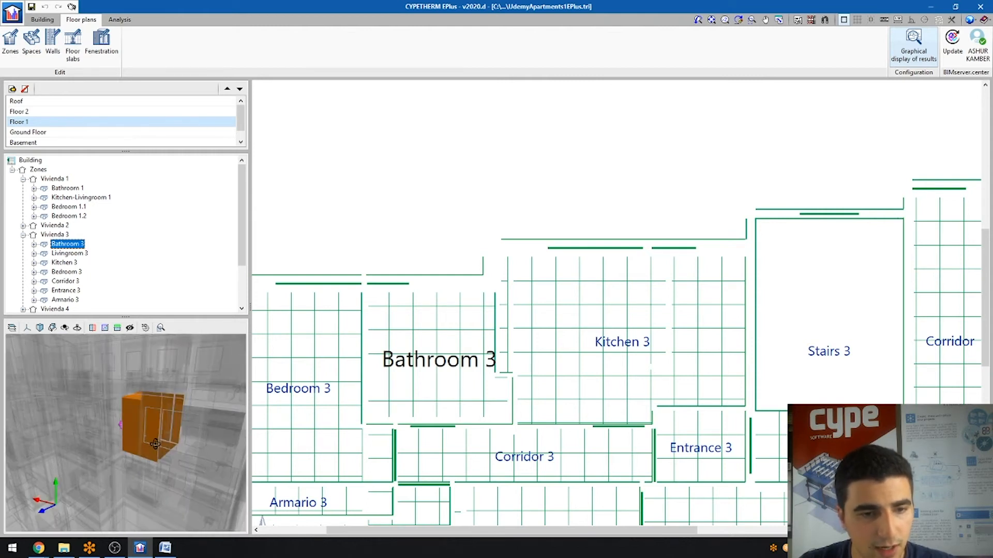
click(34, 244)
click(72, 254)
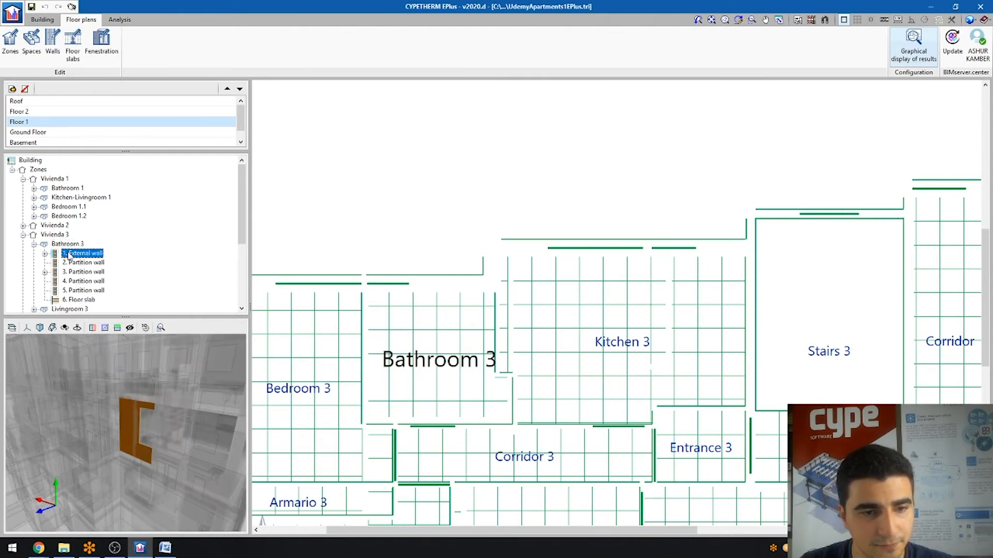
click(45, 254)
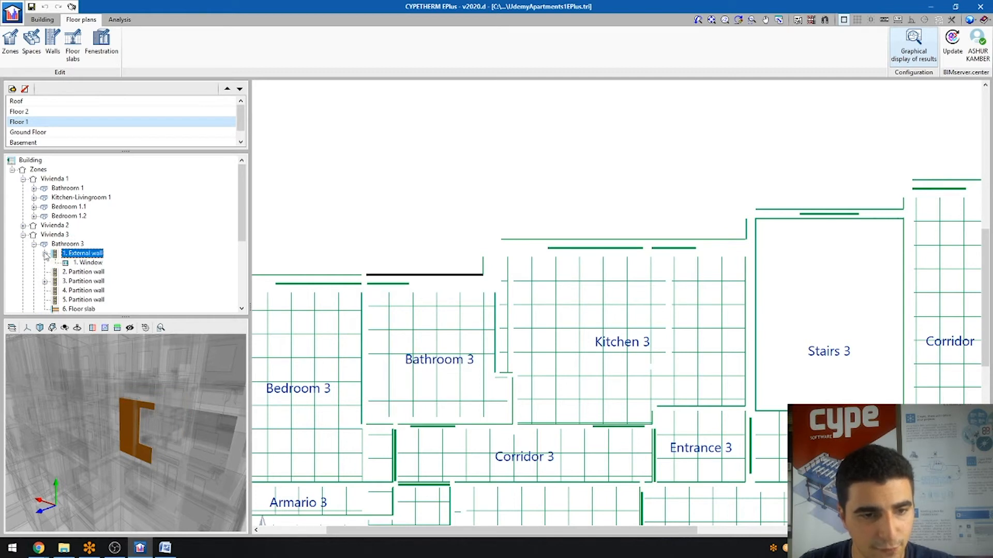
click(82, 263)
drag(153, 430, 146, 421)
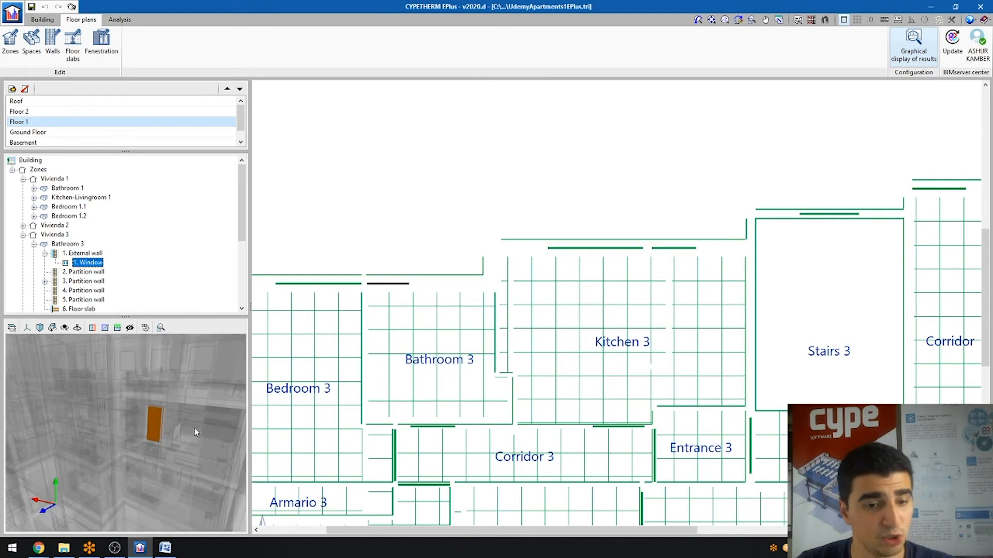
click(45, 253)
click(34, 244)
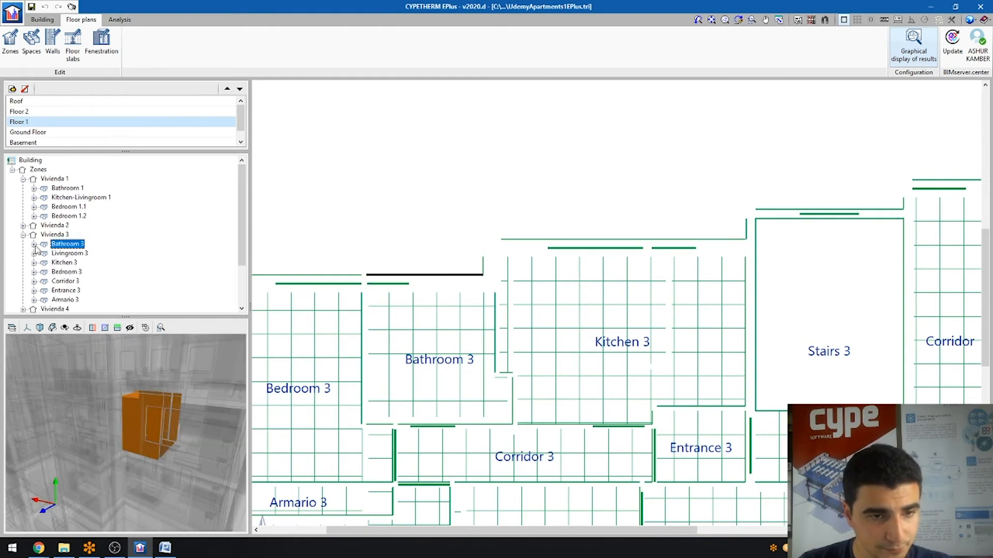
Collapse Vivienda 3 and locate the two external walls of Stairs 3 in the Community Area on the plan.
click(24, 235)
click(23, 282)
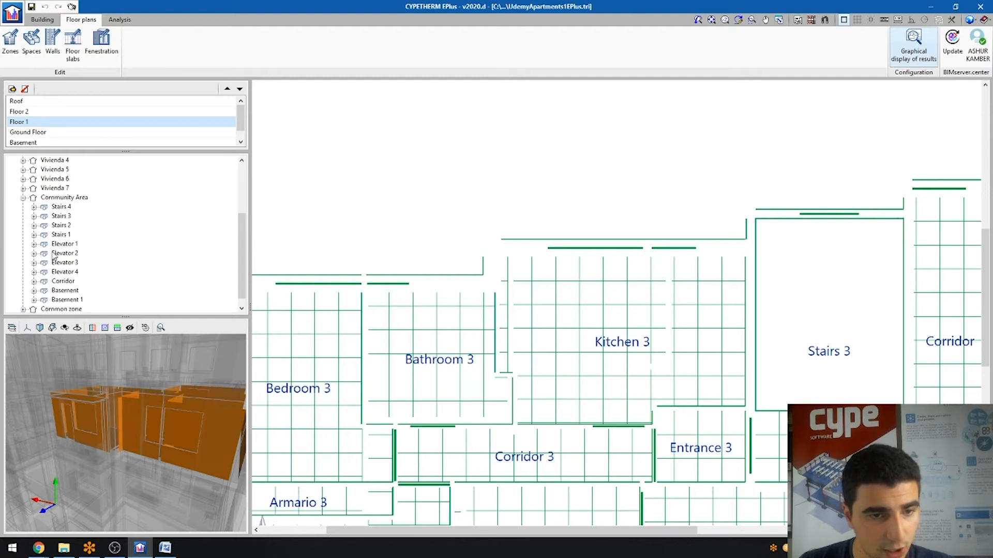
click(34, 207)
click(72, 216)
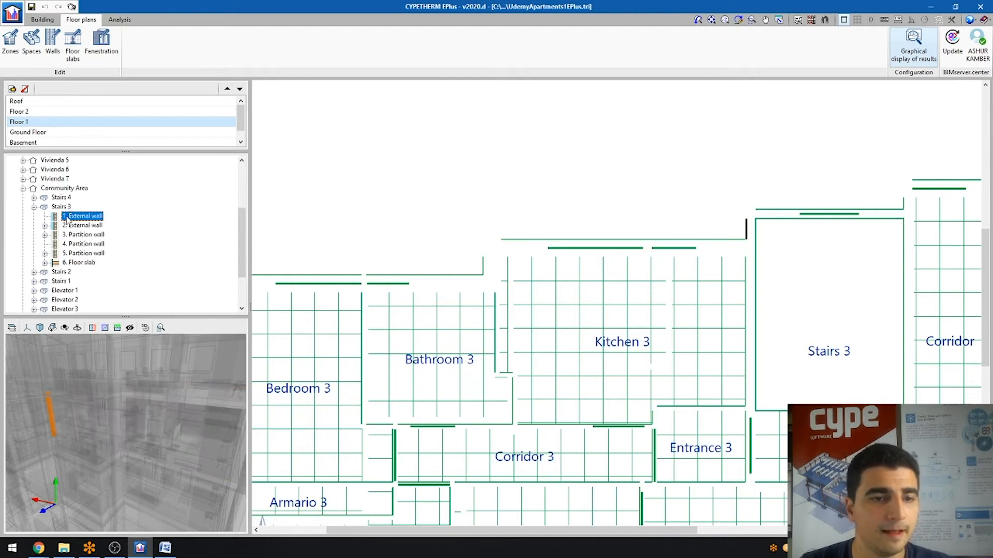
click(77, 226)
scroll(78, 234, down, 2)
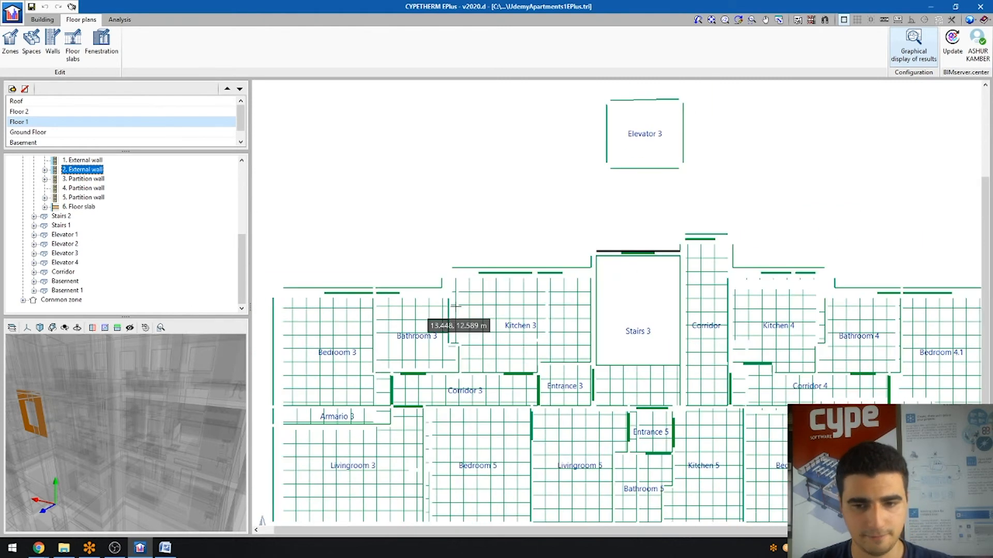
scroll(455, 323, down, 5)
scroll(522, 315, up, 3)
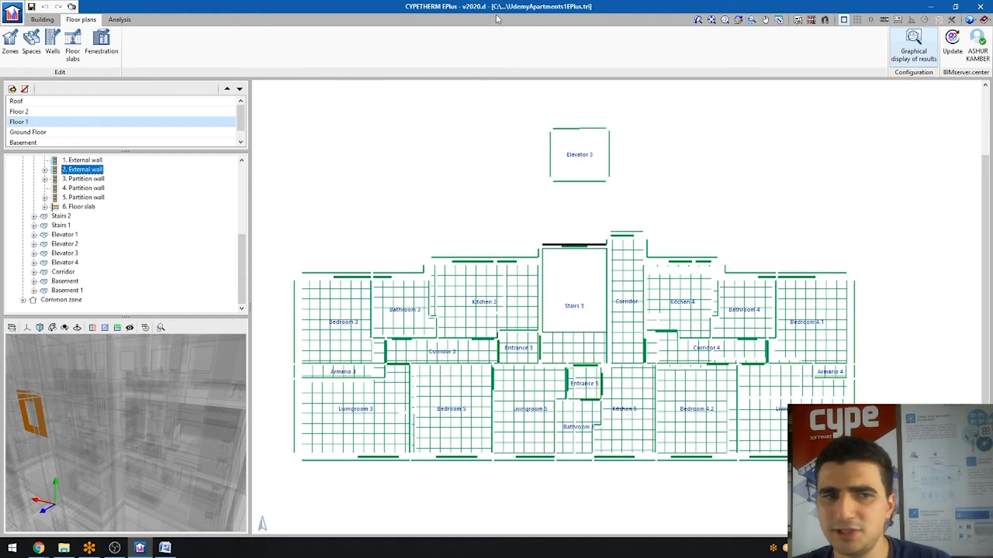
Look at the Stairs 3 wall data in the building view, and return to the Floor 1 plan and pan it slightly.
click(38, 21)
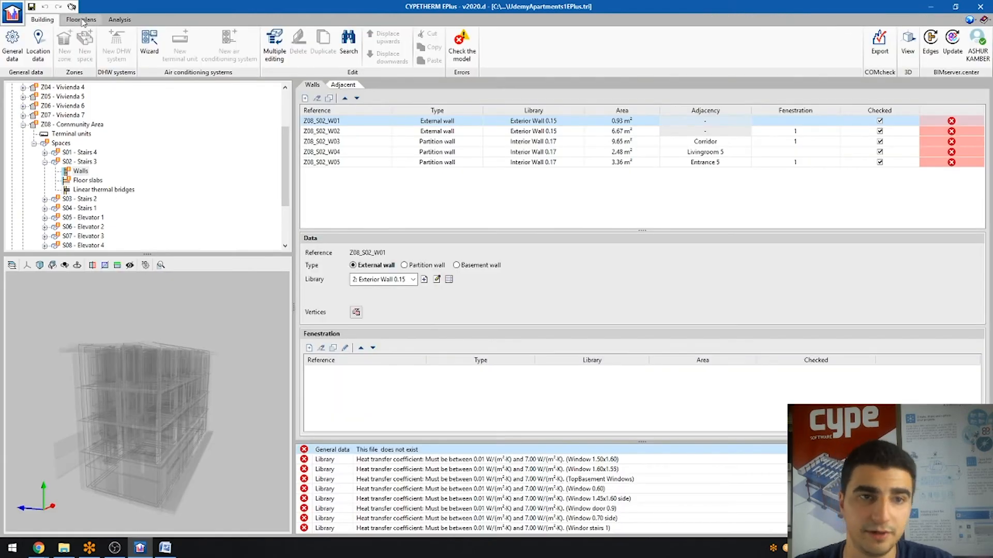
click(82, 20)
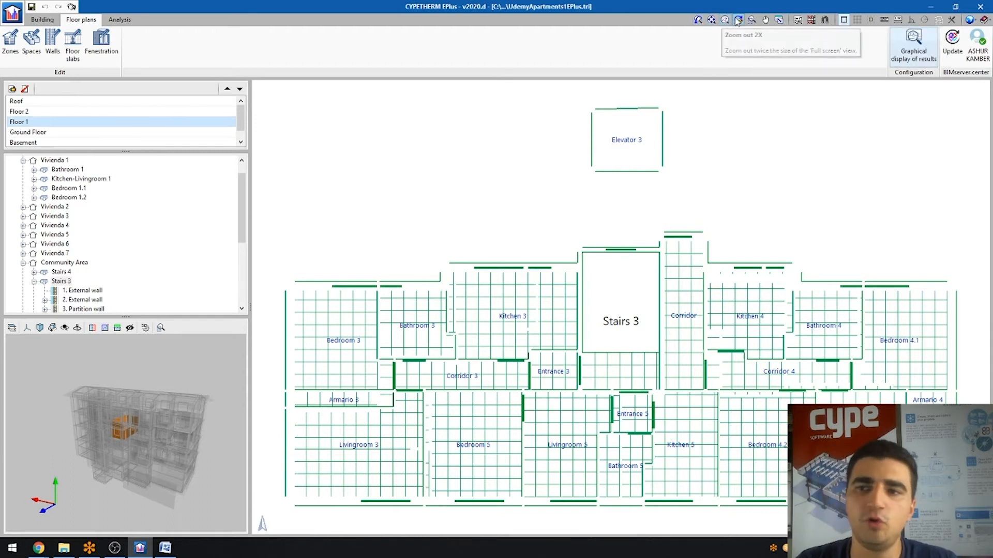
click(766, 20)
drag(581, 270, 586, 253)
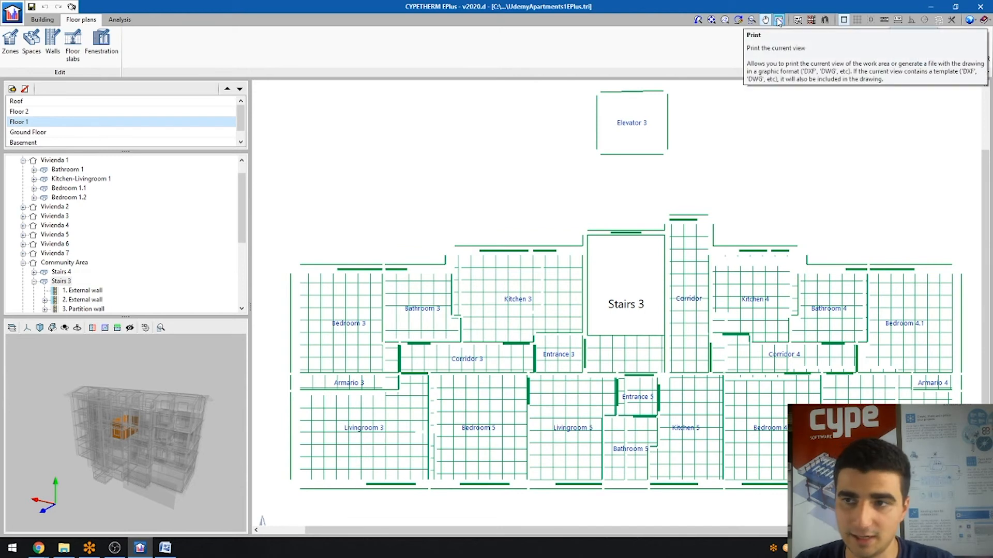
Inspect the options for printing or saving the current floor plan view, and dismiss them without printing.
click(779, 20)
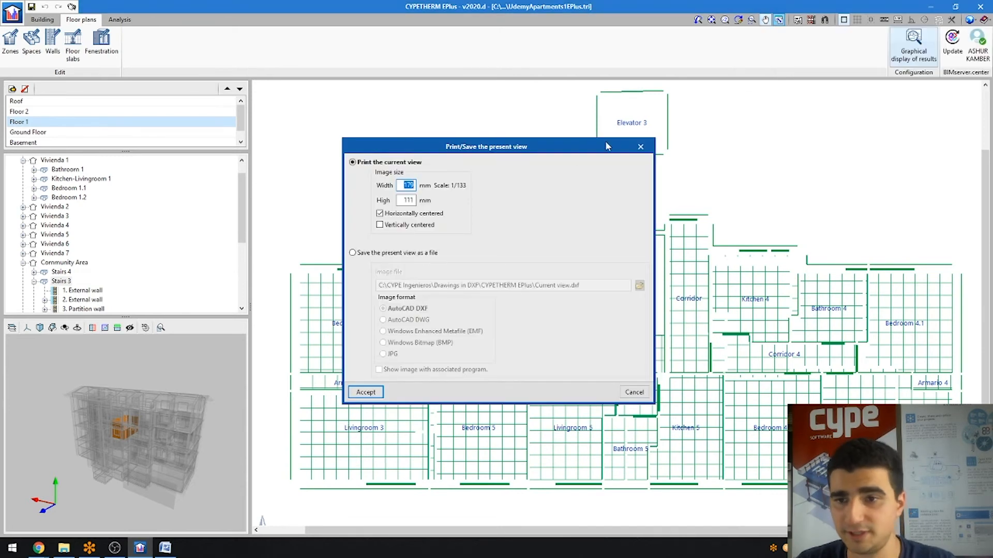
click(640, 147)
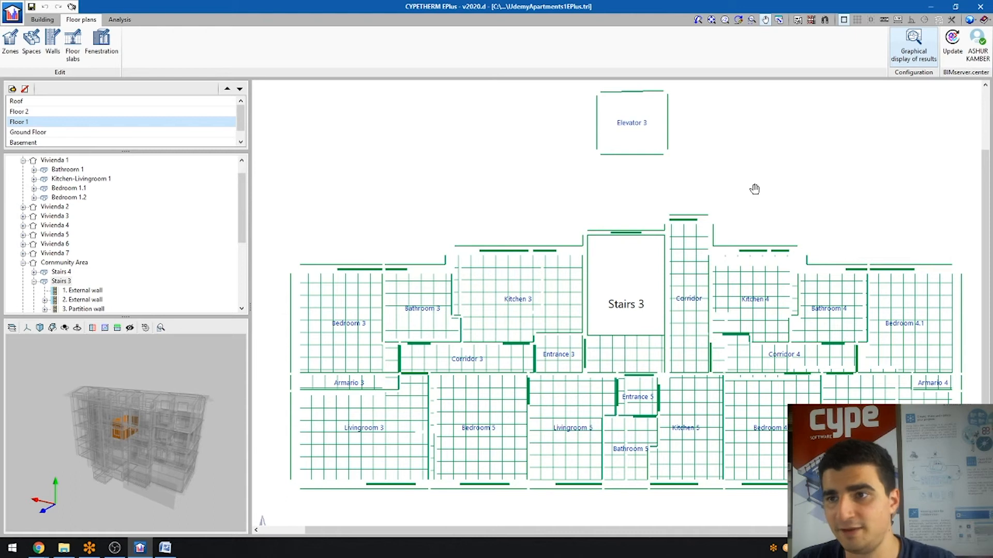
Open the template views manager and look at how DXF-DWG templates are selected, cancelling the file selection.
click(798, 20)
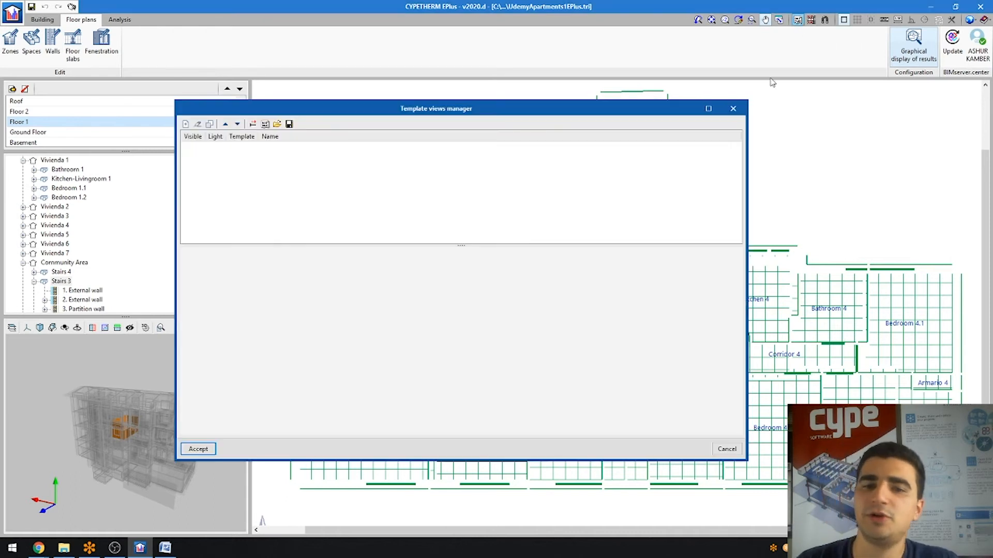
drag(420, 123, 408, 123)
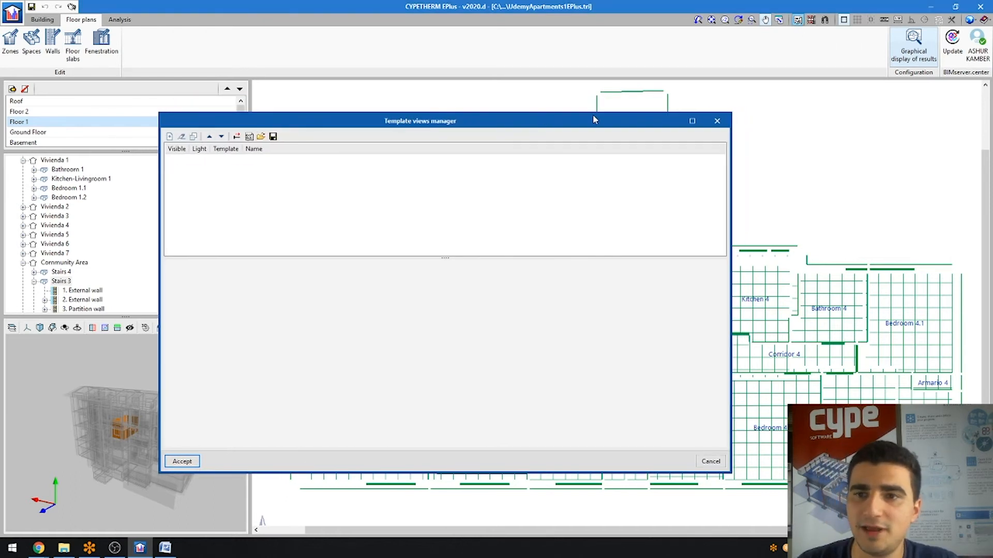
click(169, 136)
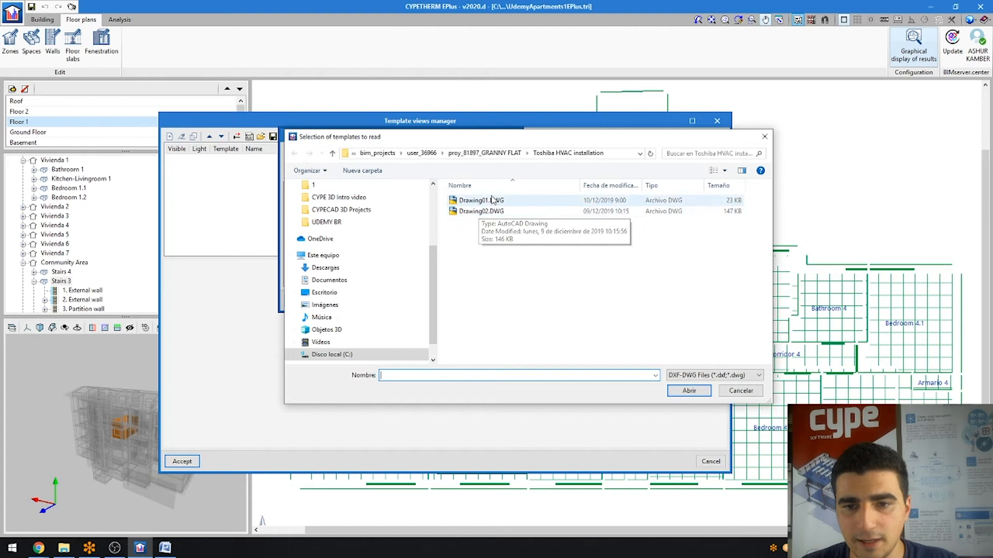
click(729, 391)
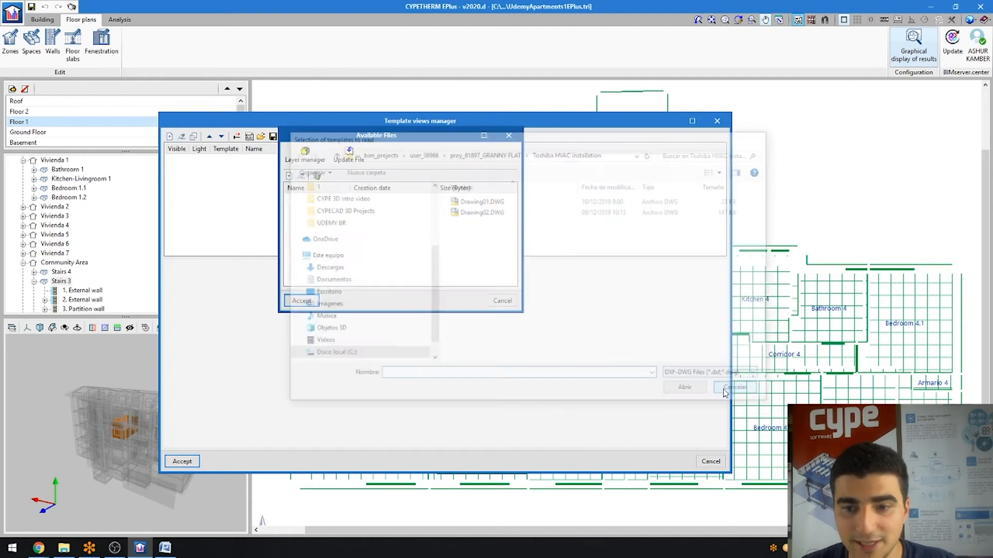
click(504, 303)
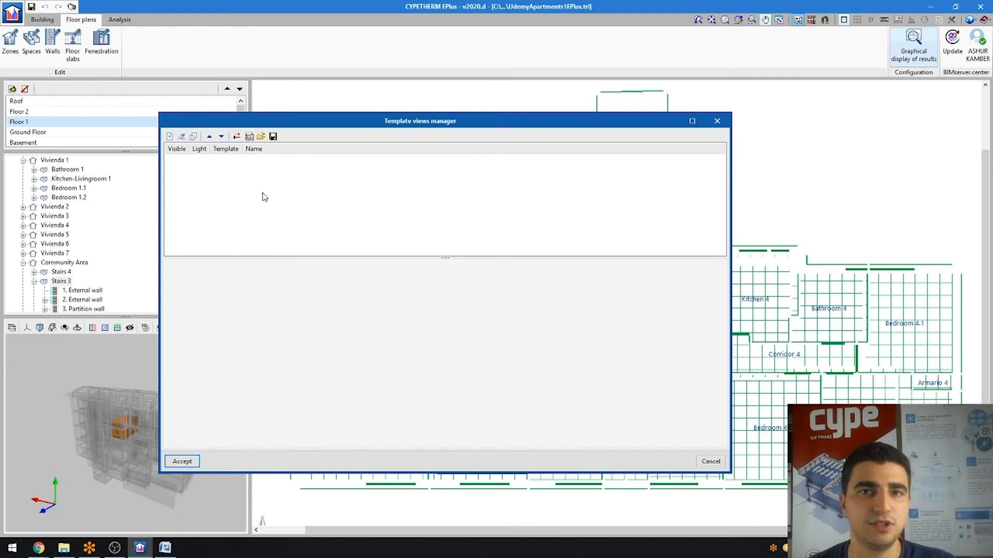
Browse the DXF-DWG template files again without importing any, review the manager's remaining functions, and close it.
click(170, 136)
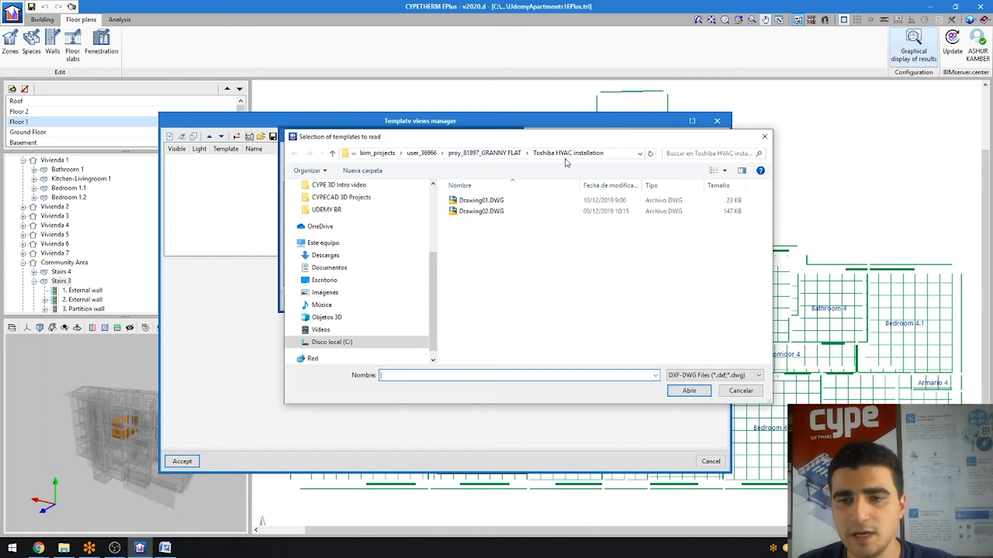
click(743, 394)
click(514, 302)
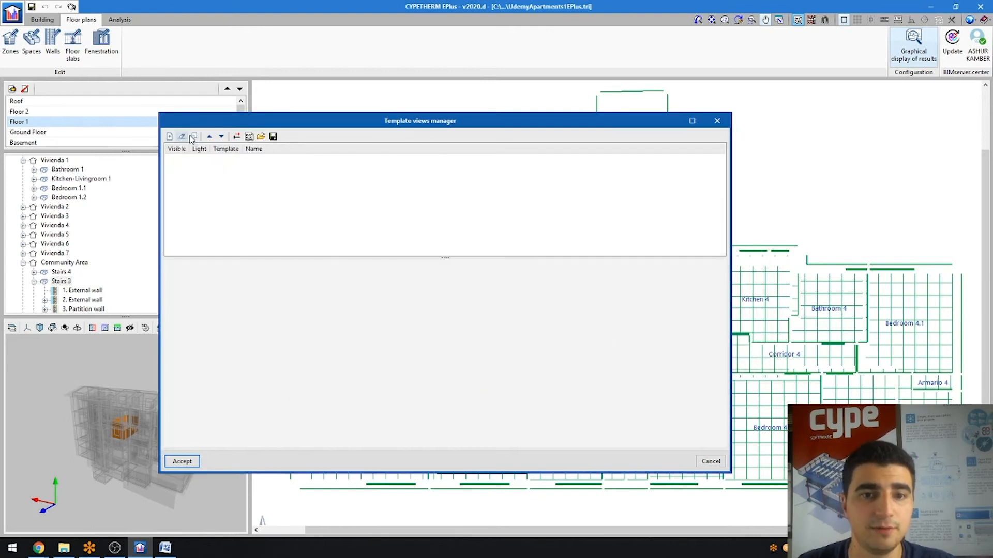
click(251, 139)
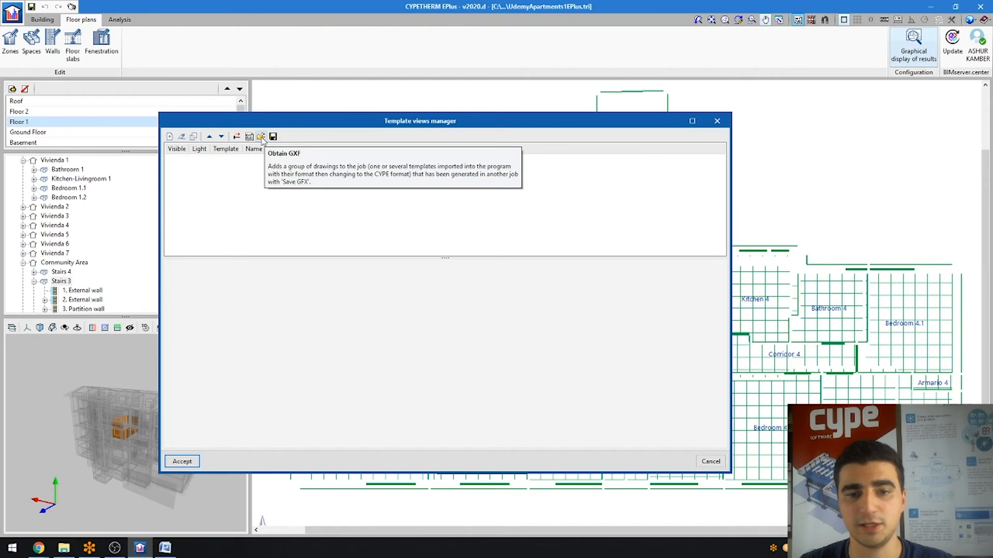
click(716, 120)
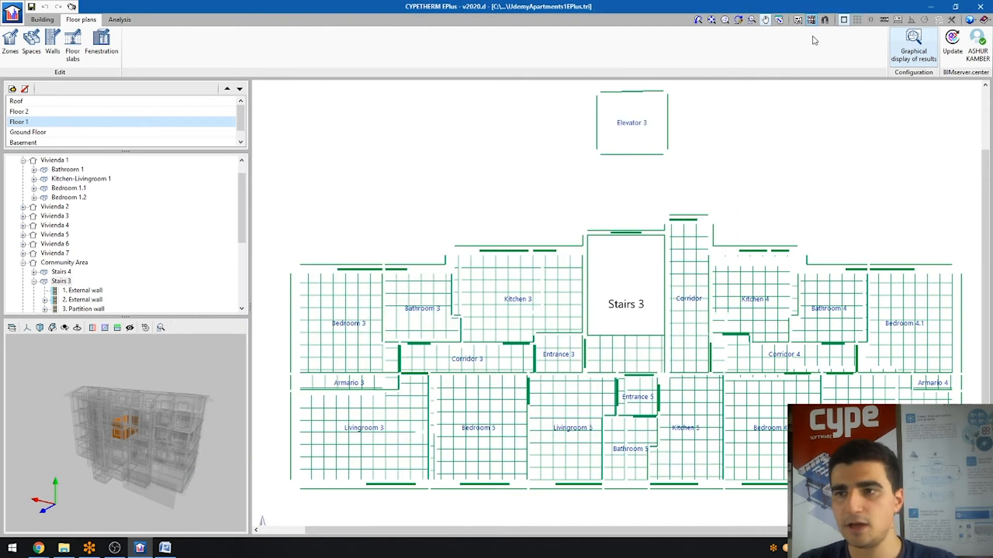
Try activating object snaps and object snap tracking for the templates, and deactivate both again.
click(823, 21)
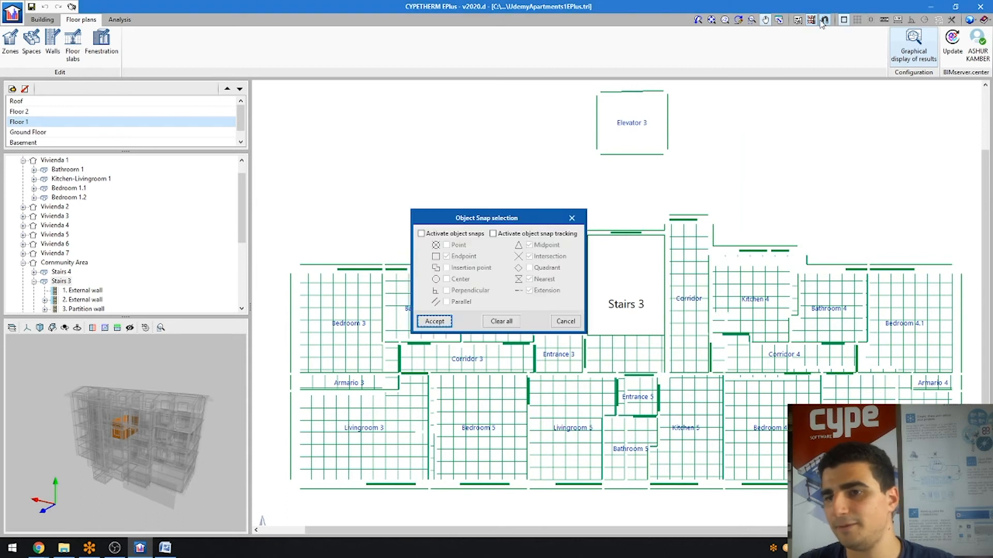
drag(534, 224, 531, 163)
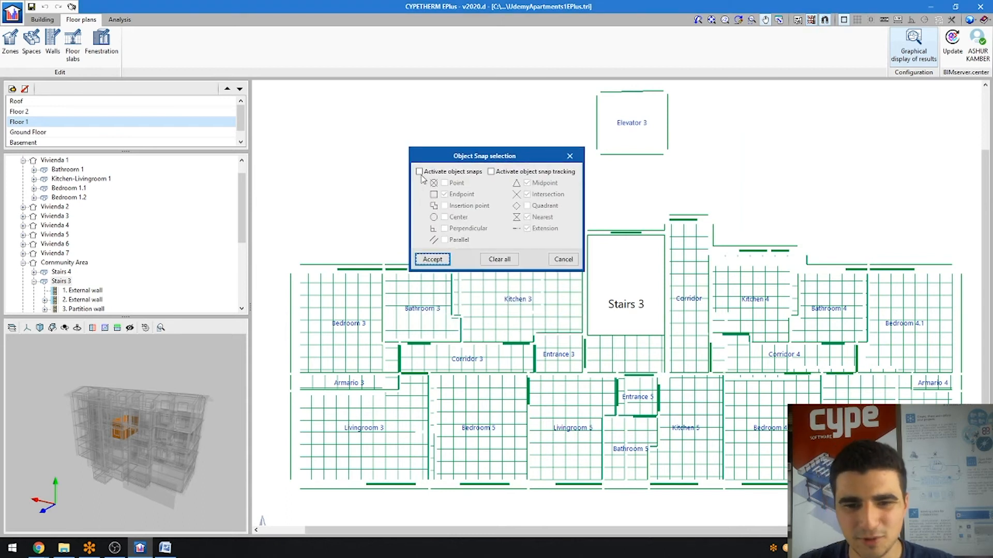
click(454, 171)
click(493, 172)
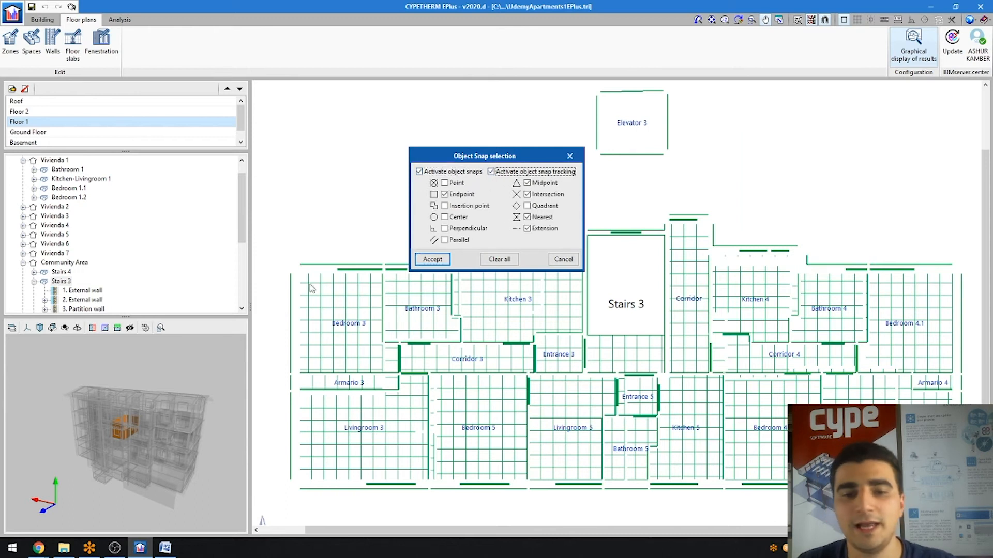
click(460, 174)
click(495, 172)
click(432, 259)
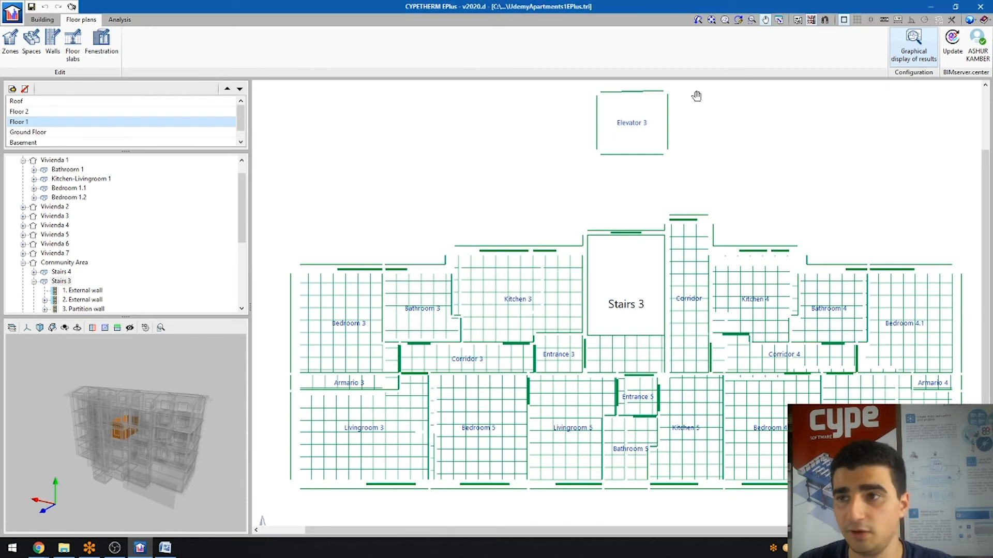
Review the object snap and tracking options for object references, leave Extension tracking off, and accept the settings.
click(850, 21)
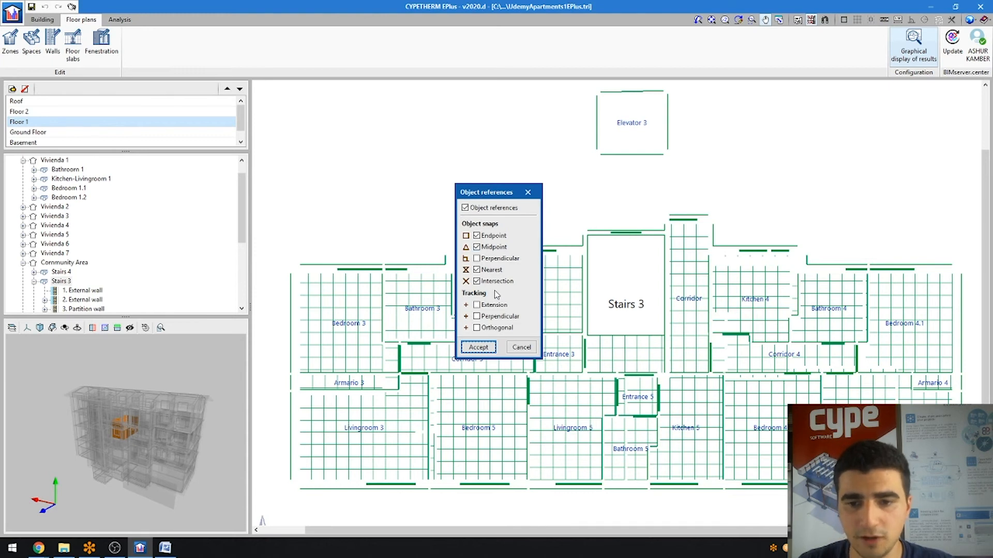
click(486, 305)
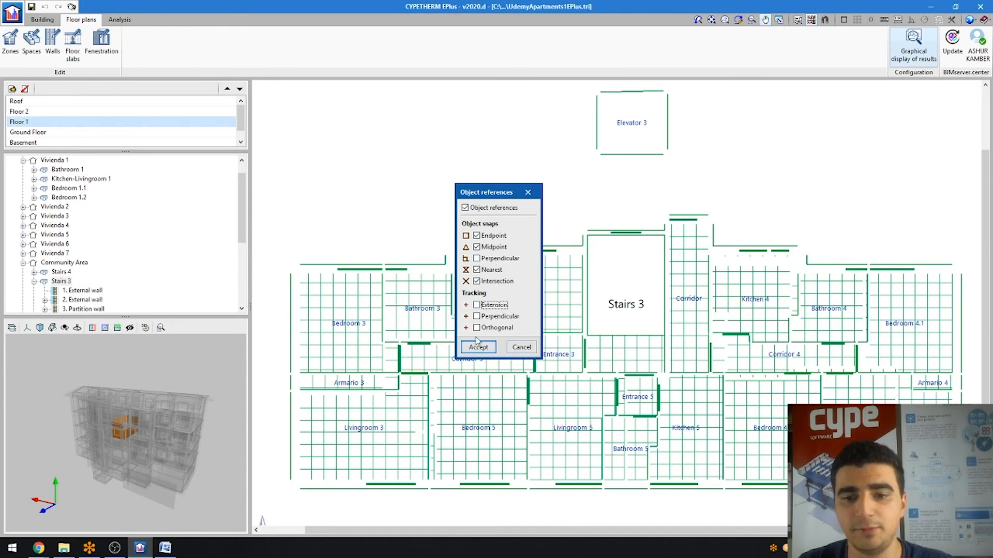
click(478, 344)
Show the drawing grid briefly and hide it again, and inspect and close the coordinate introduction tool.
click(857, 21)
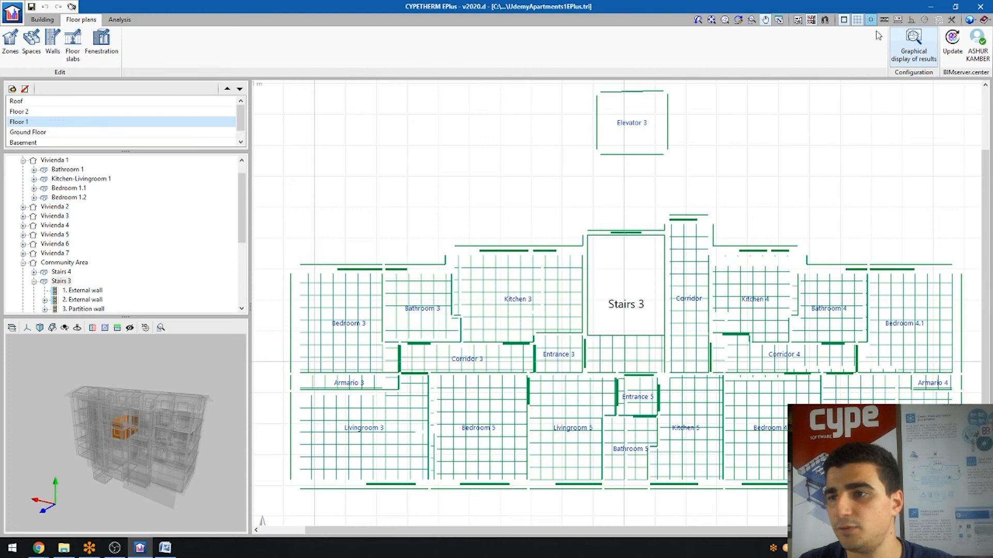
click(856, 20)
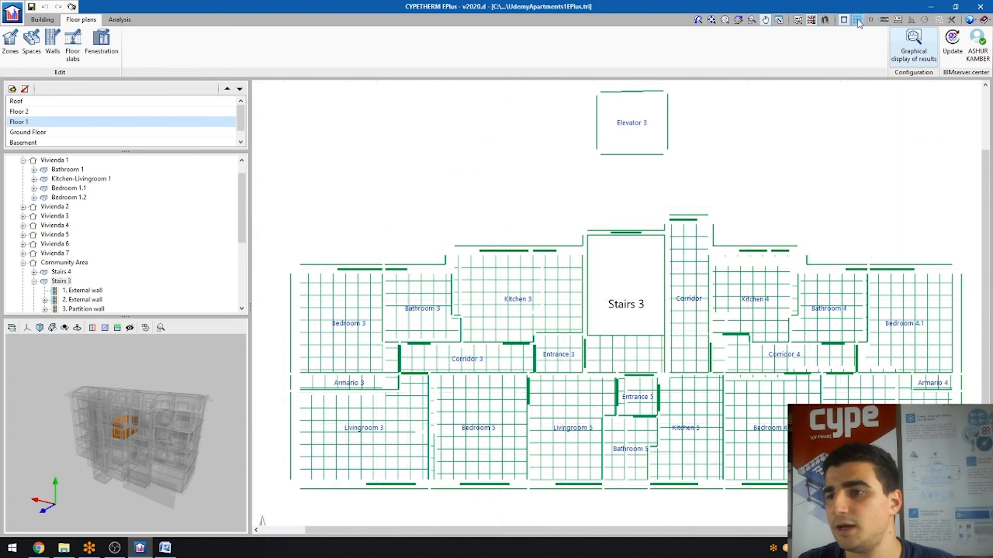
click(884, 19)
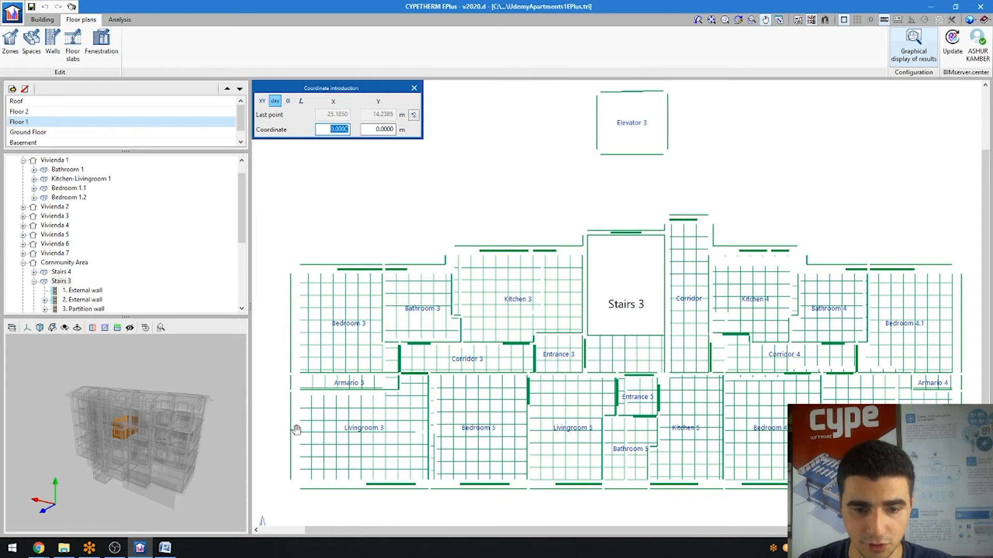
click(414, 88)
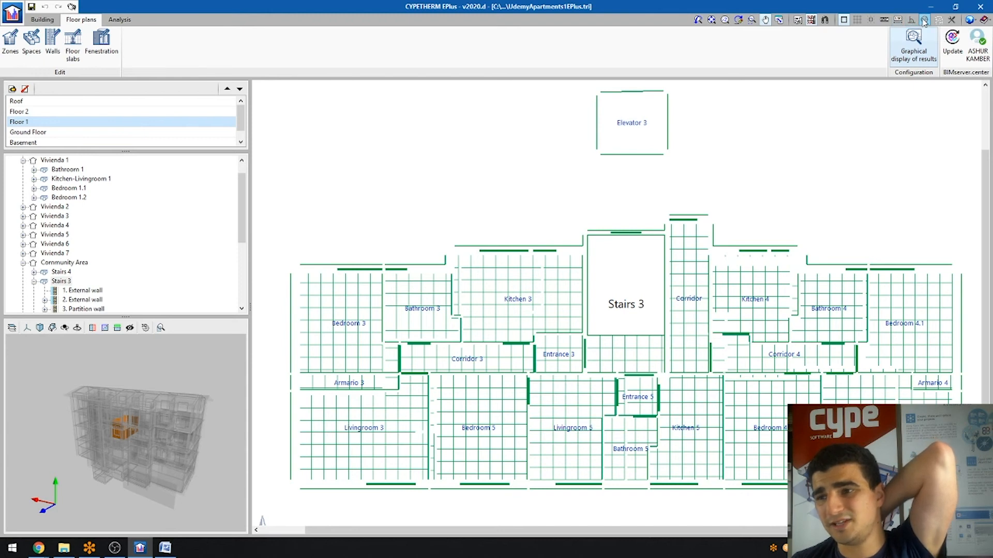
Inspect the drawing configuration for dimensions, snap cursor and control points, and close it without accepting changes.
click(952, 20)
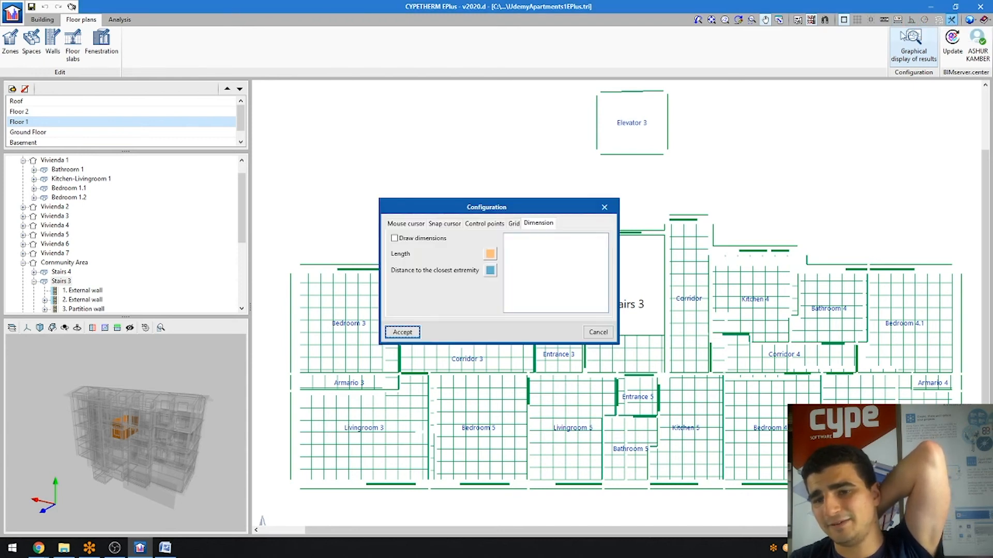
click(407, 238)
click(449, 224)
click(480, 224)
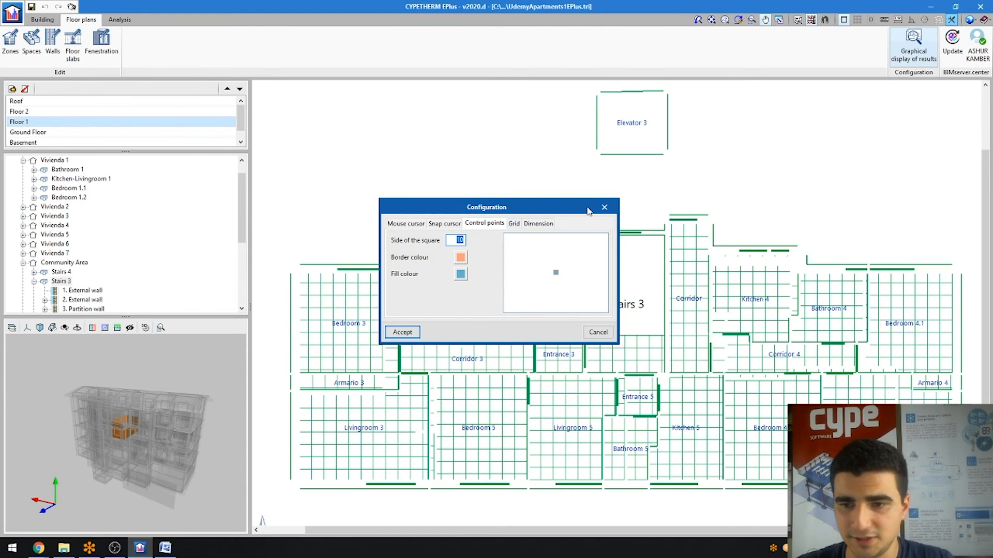
click(603, 207)
Open the units settings and check the predefined units systems, cancelling their import.
click(970, 20)
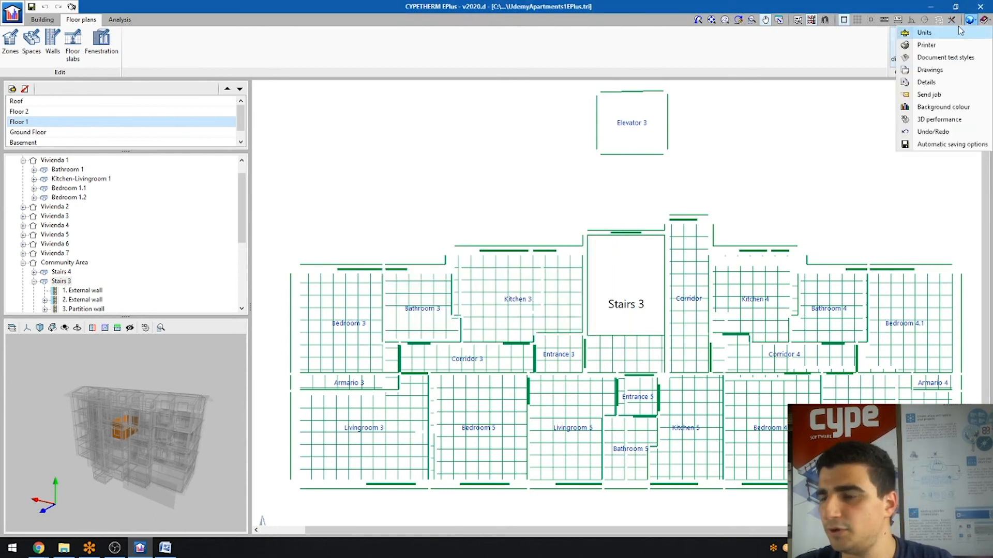
click(924, 32)
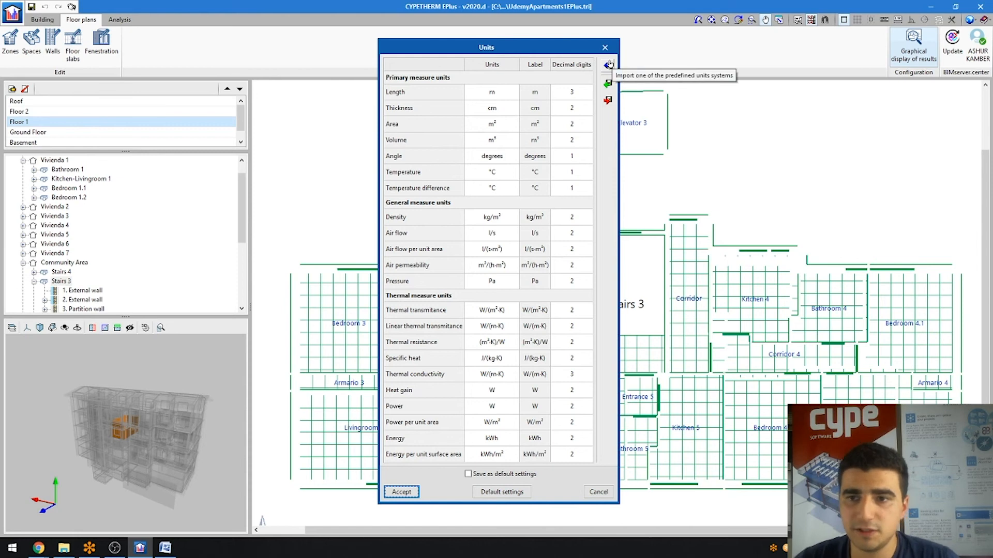
click(608, 66)
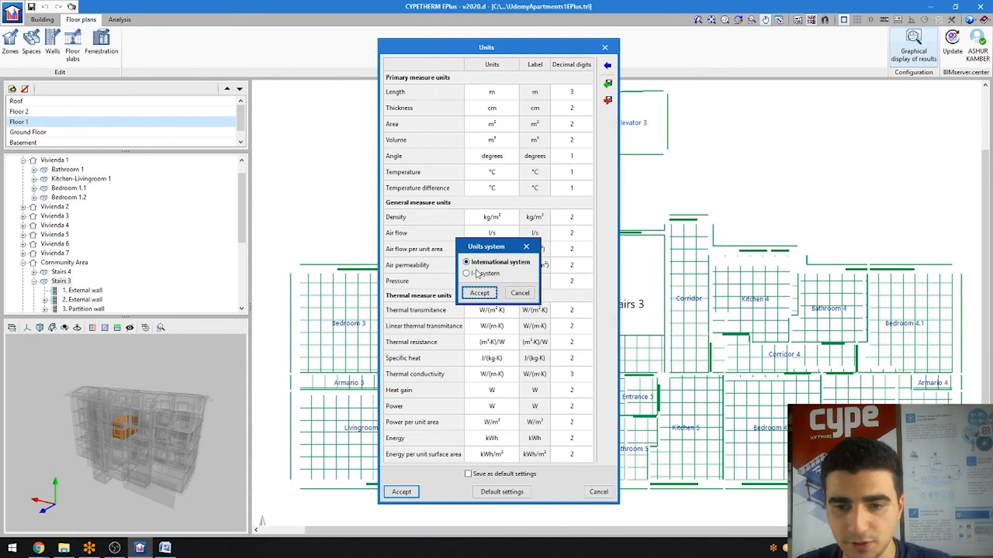
click(518, 293)
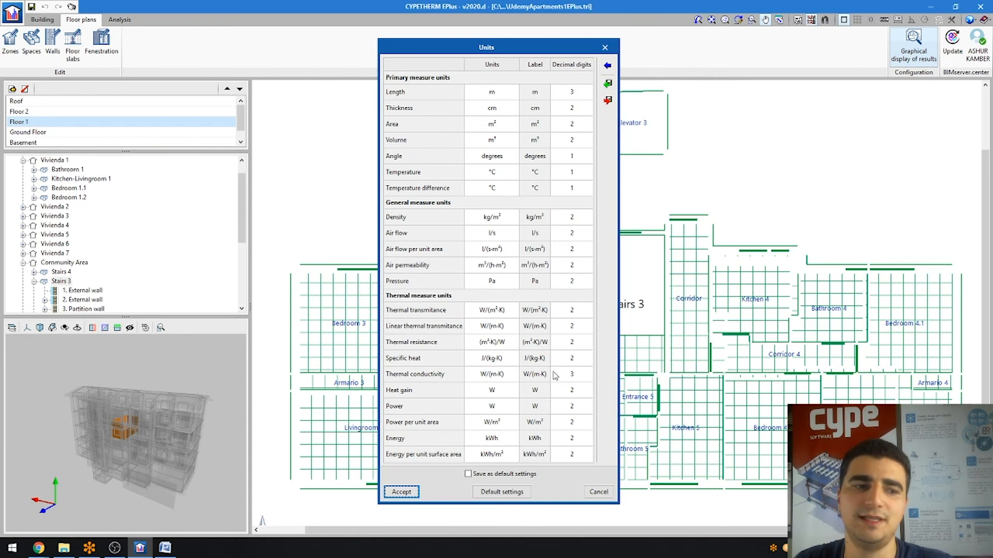
Look at saving the units as default settings and at the file import, dismiss the import, and accept the units.
click(516, 476)
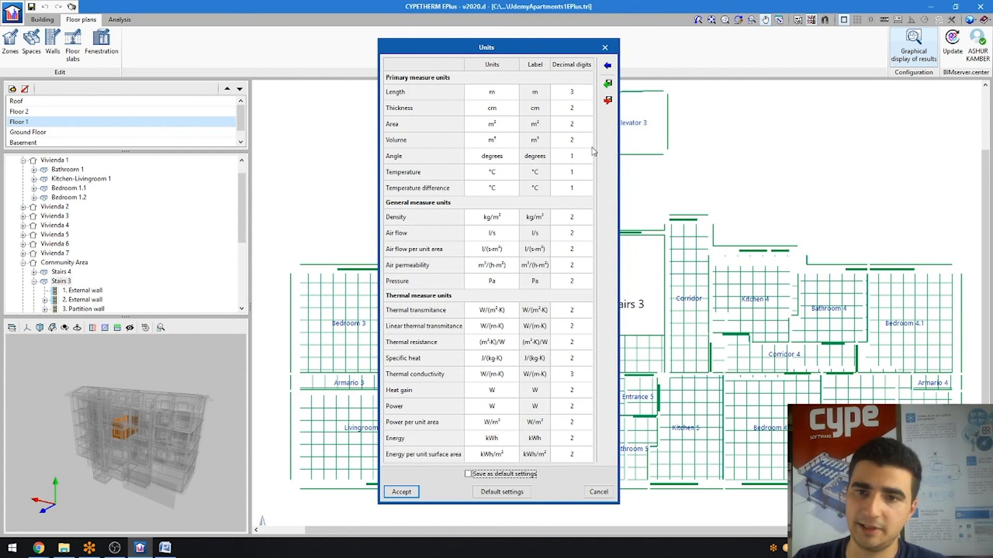
click(607, 66)
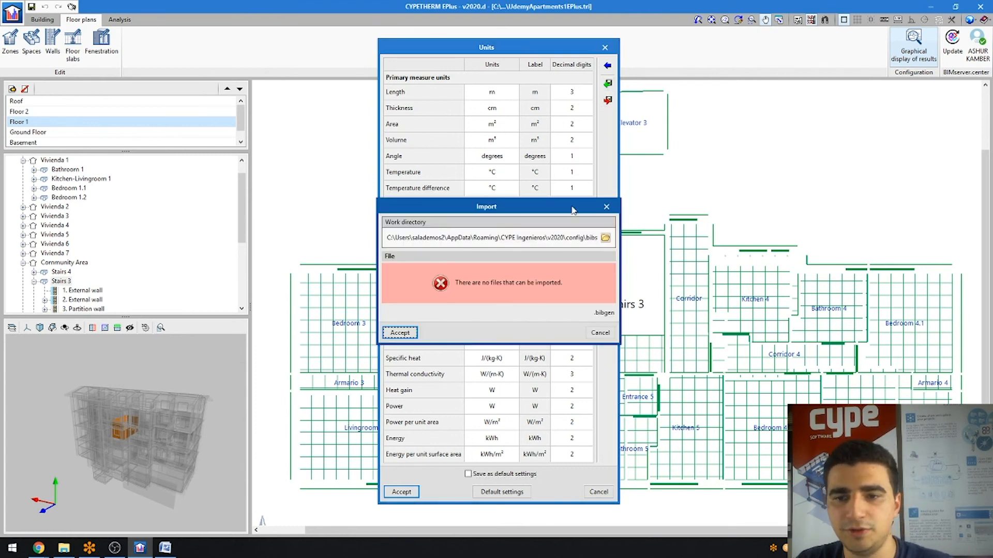
click(607, 207)
click(414, 491)
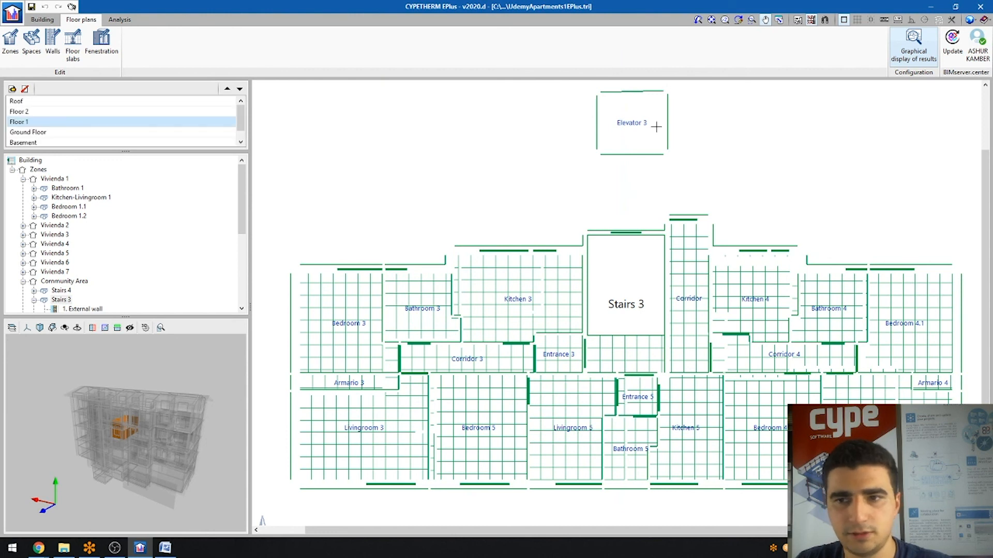
View the available background colours in the general settings and dismiss them without choosing one.
click(969, 19)
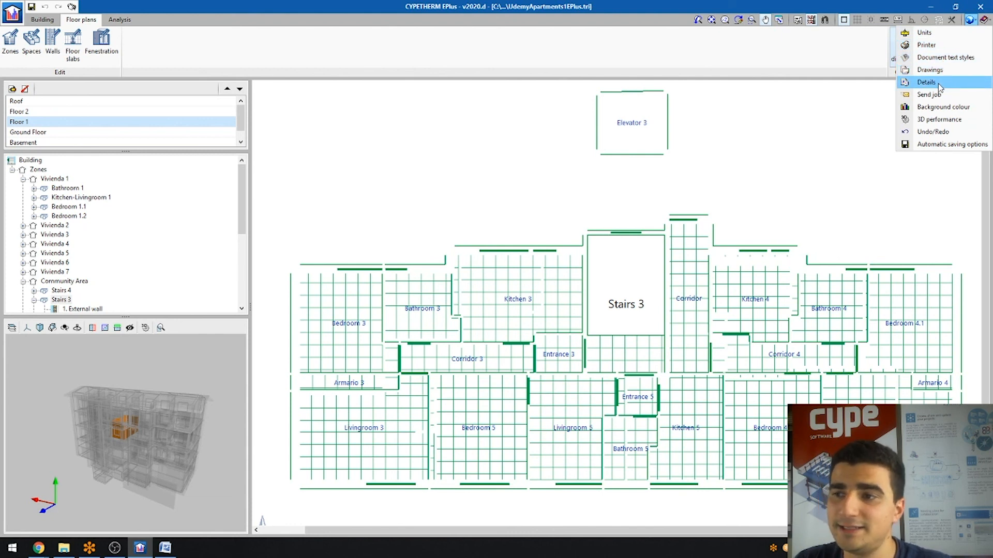
click(944, 107)
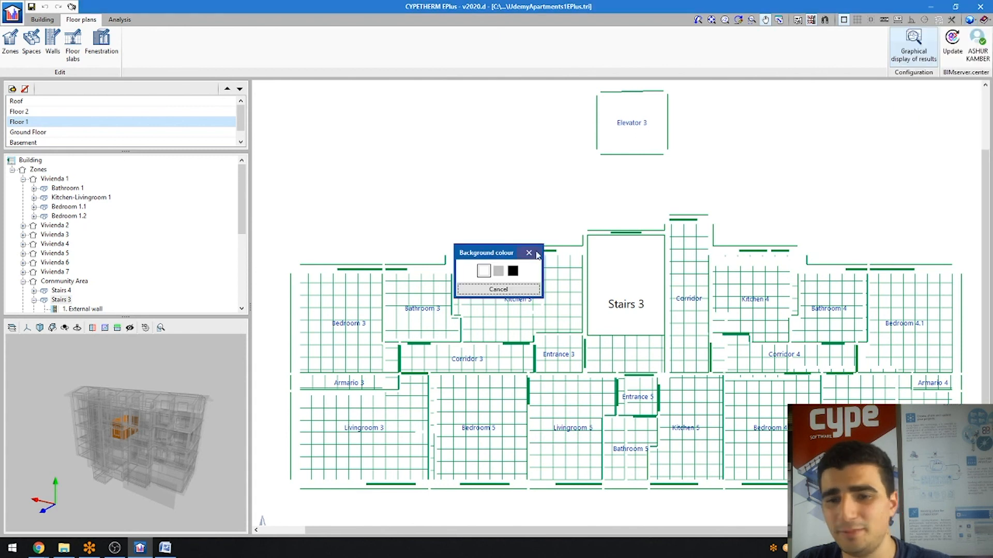
click(538, 255)
Inspect the antialiasing choices in the 3D performance settings and close them without accepting changes.
click(969, 20)
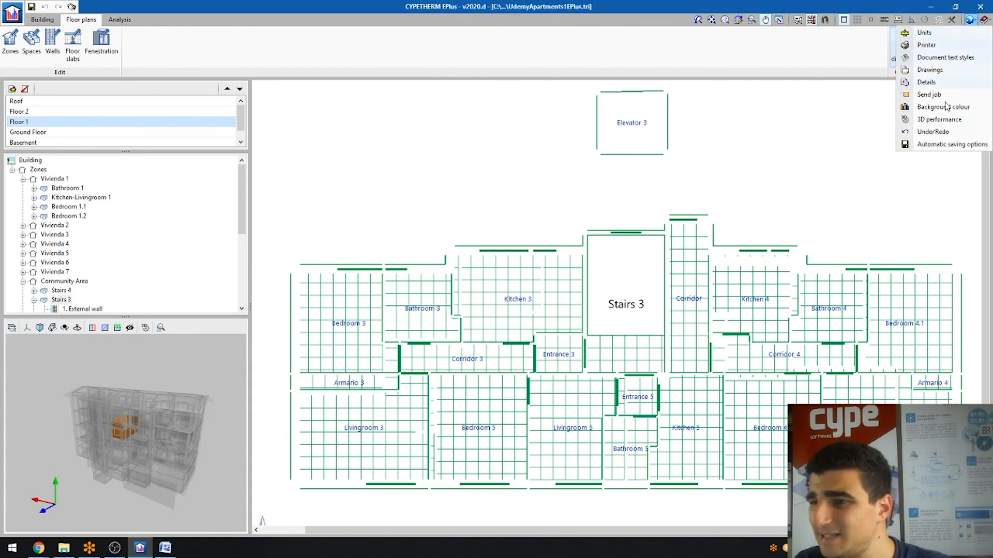
click(946, 120)
click(560, 265)
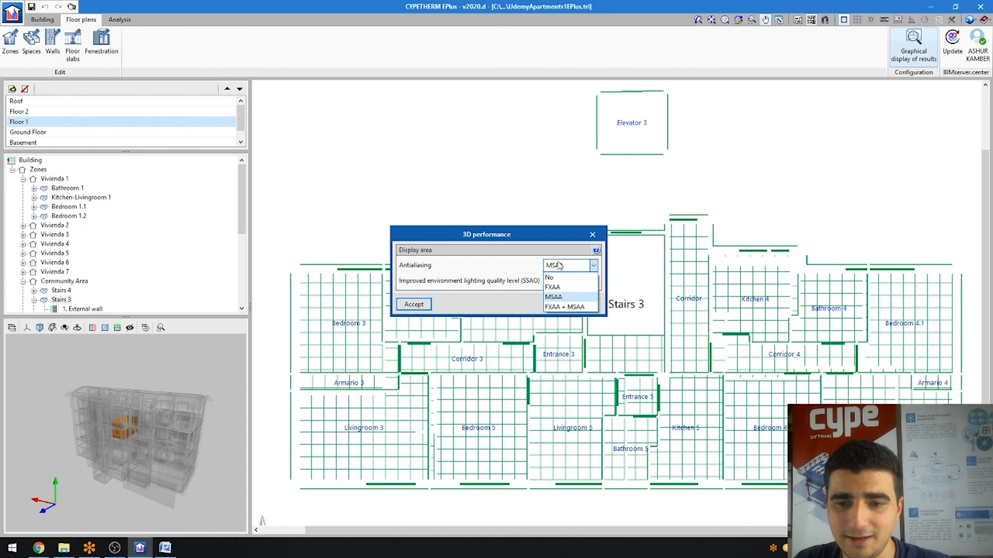
click(571, 270)
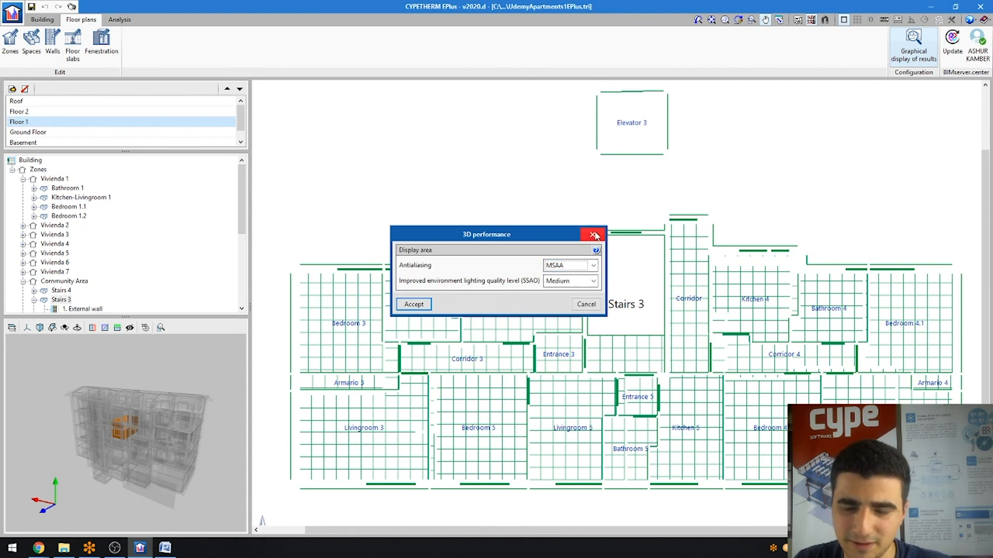
click(592, 236)
Browse the remaining general settings, including automatic saving, and the program's help, documentation and license options.
click(970, 20)
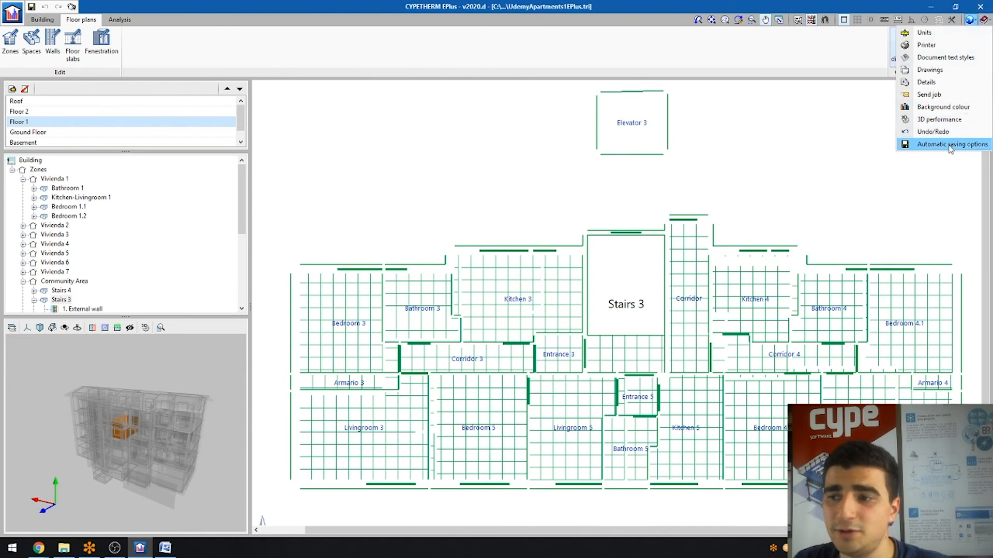
click(986, 22)
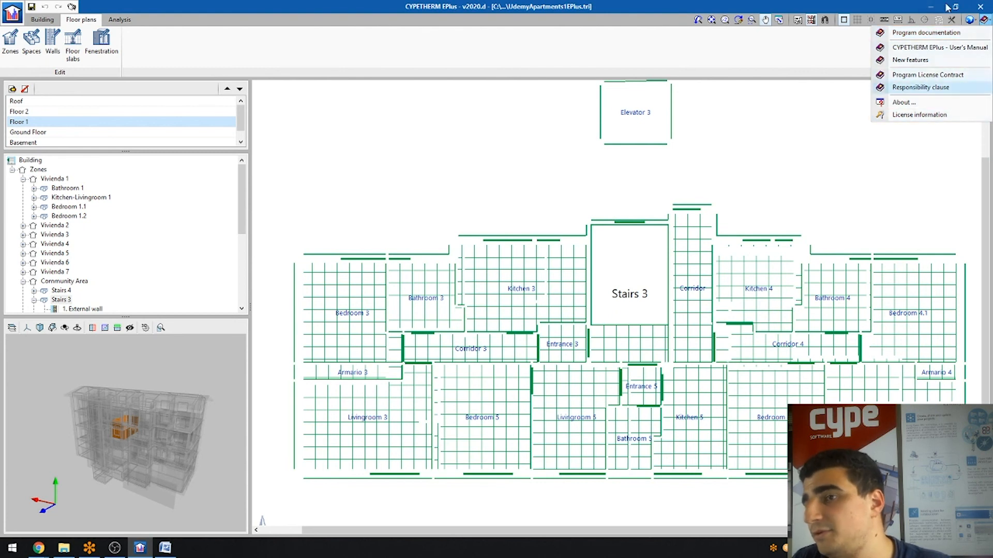
click(987, 32)
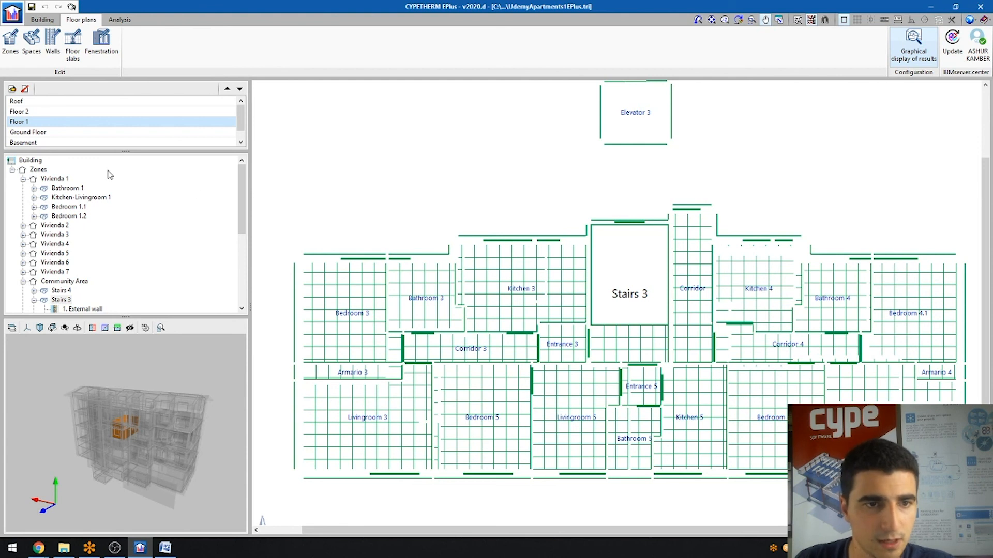
Collapse Vivienda 1 and Community Area in the zone tree, and select Common zone followed by Community Area.
click(22, 179)
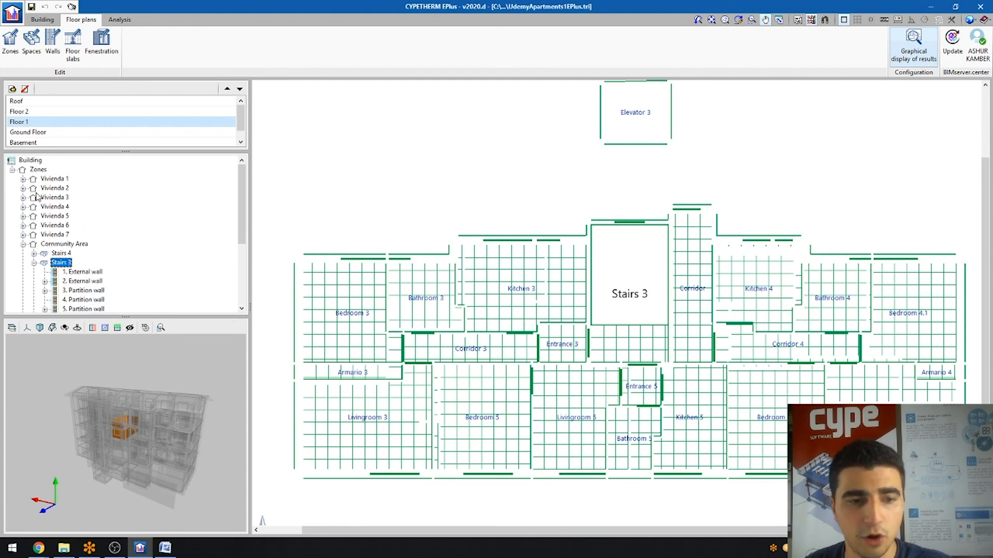
click(23, 244)
click(49, 254)
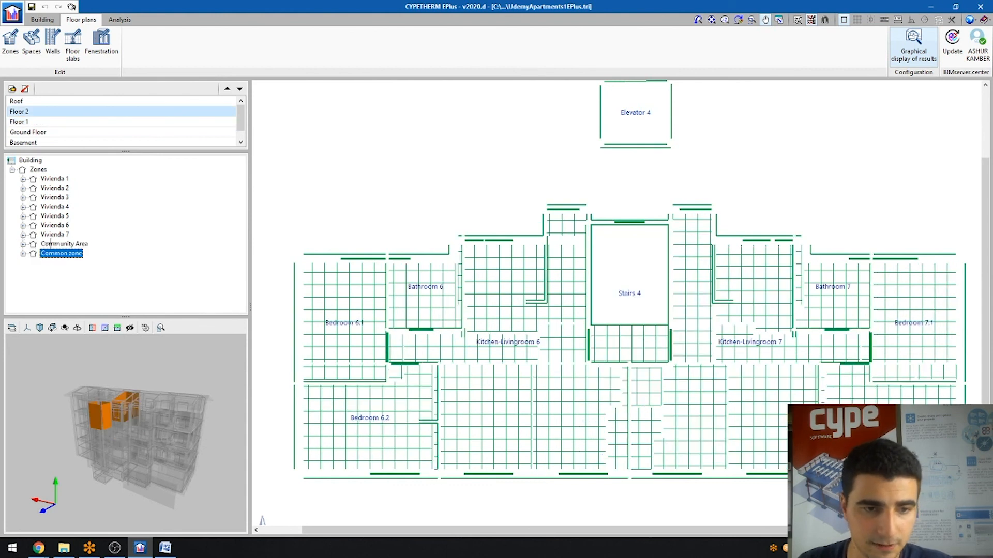
key(Up)
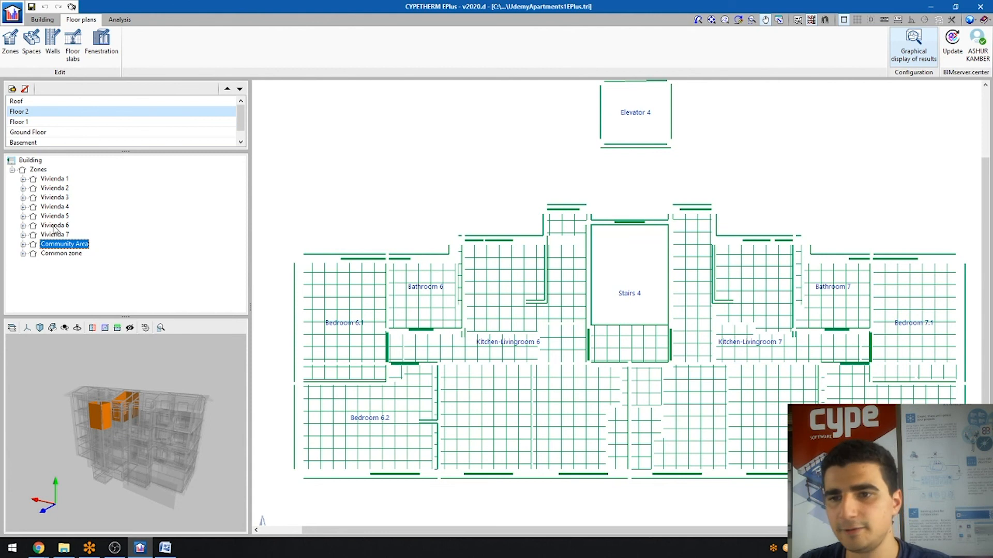
scroll(372, 357, down, 1)
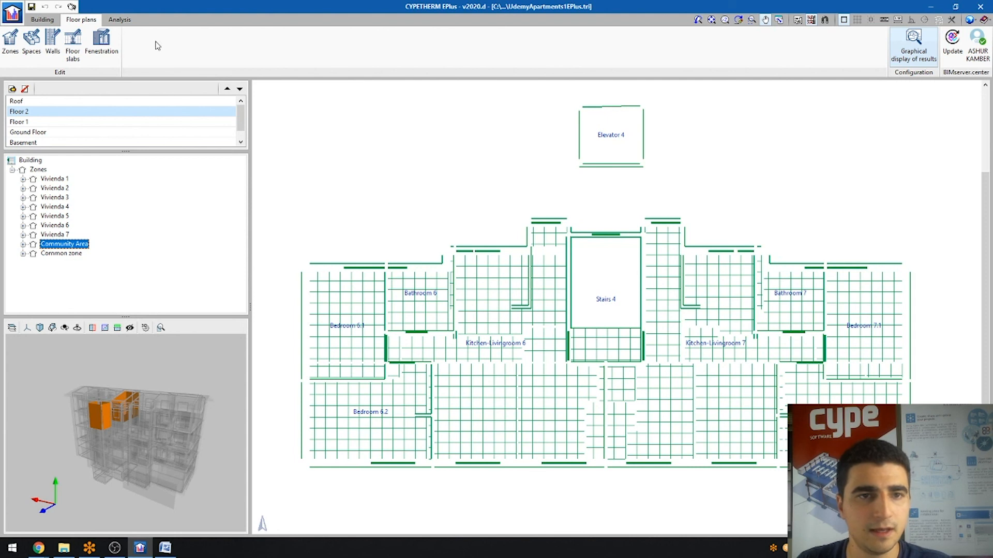
Check the analysis warnings, return to the building data with Zones collapsed, and view the 3D building from another side.
click(120, 20)
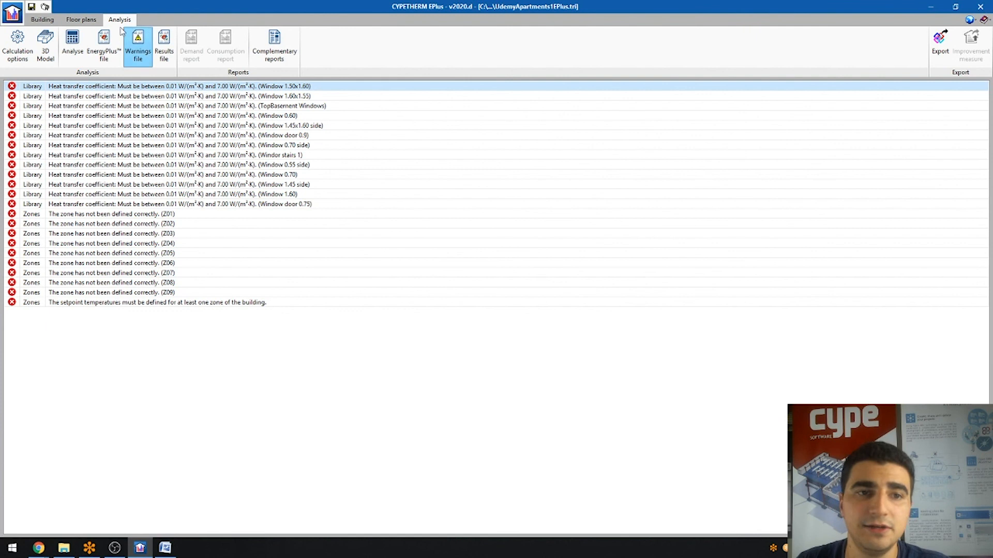
click(44, 19)
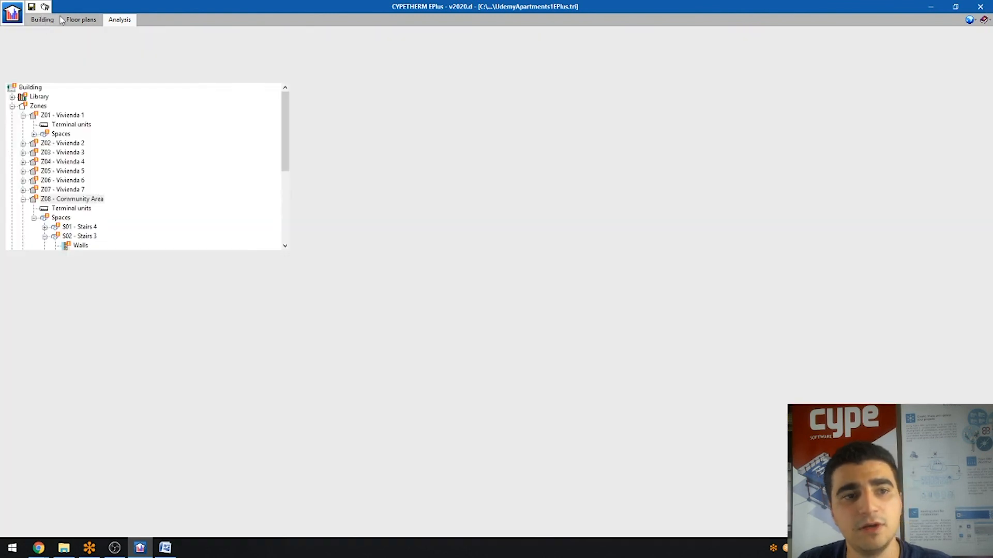
click(12, 106)
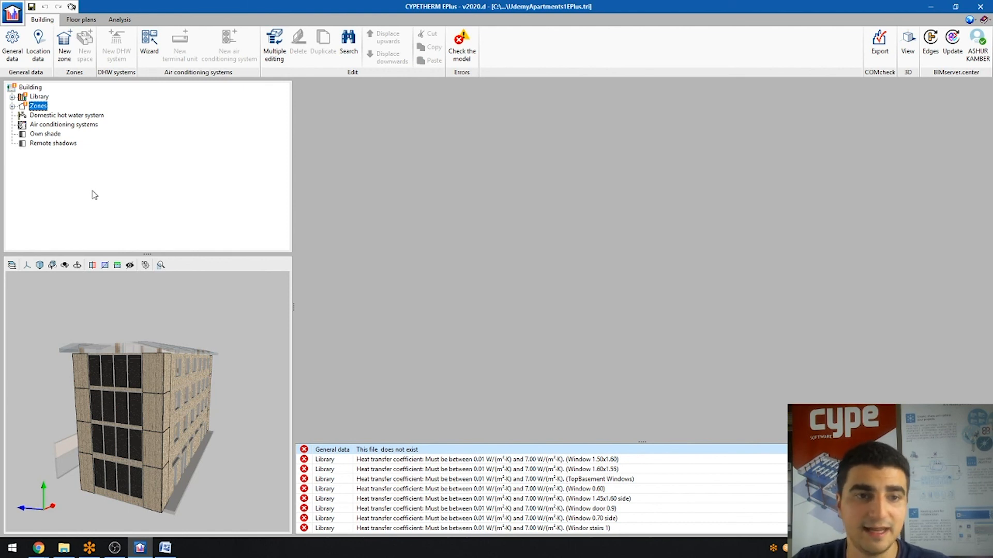
drag(138, 392, 138, 321)
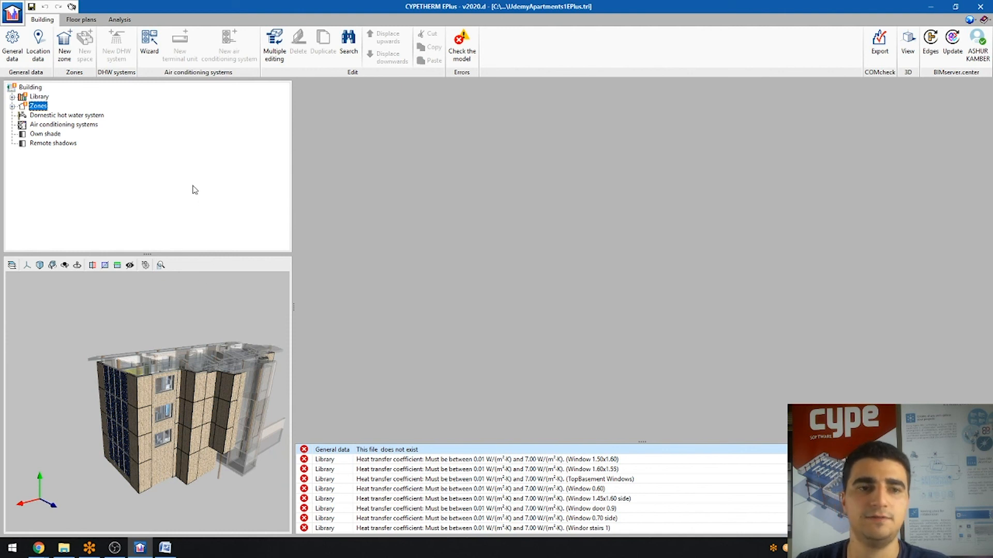